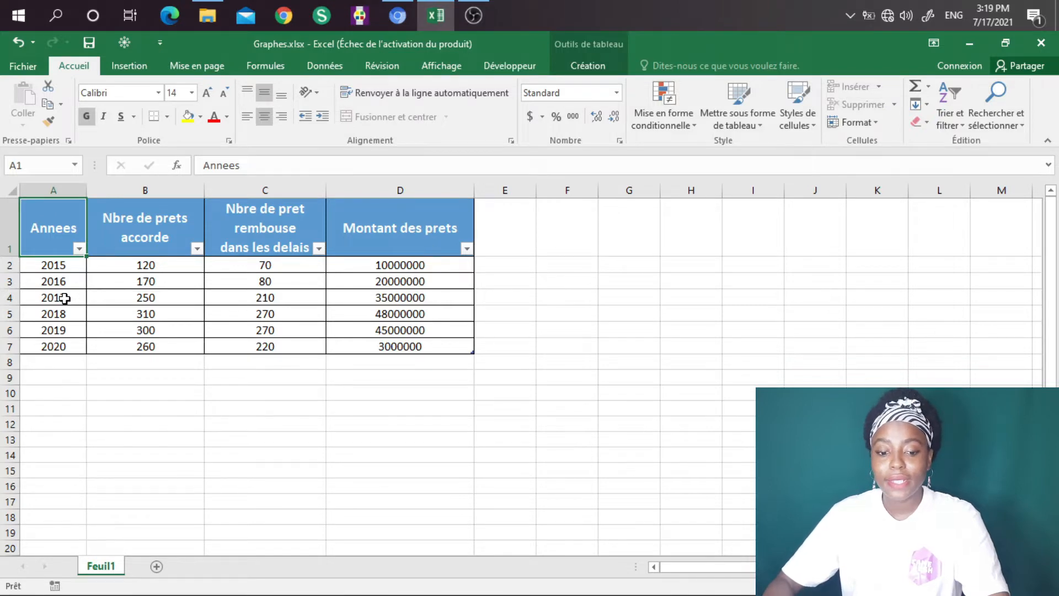
# Insert a 2D clustered column chart from columns A to D and place it beside the data table
pyautogui.moveTo(53, 189); pyautogui.dragTo(402, 177)
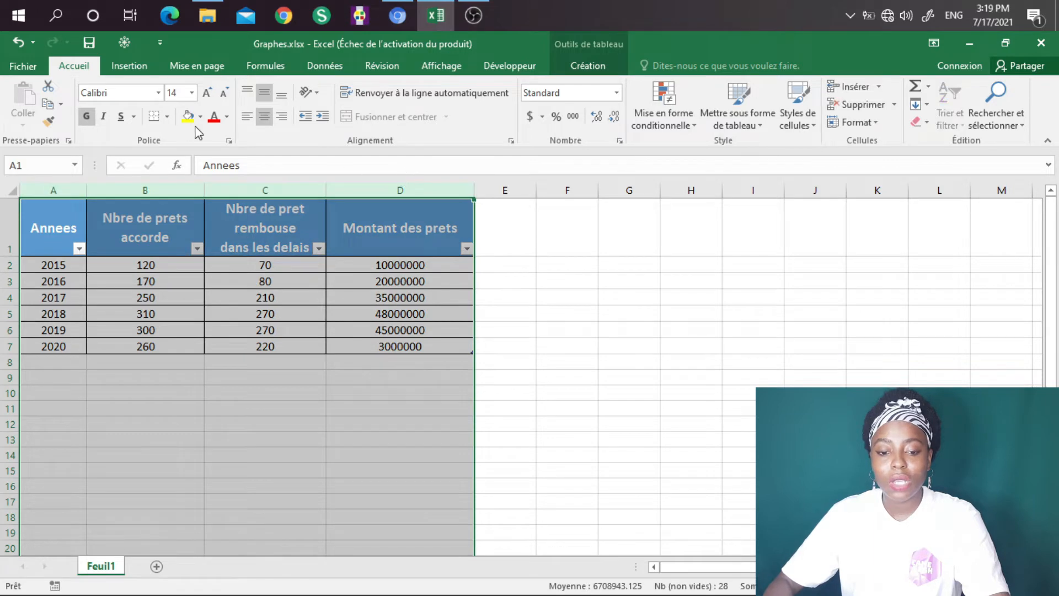
pyautogui.click(118, 70)
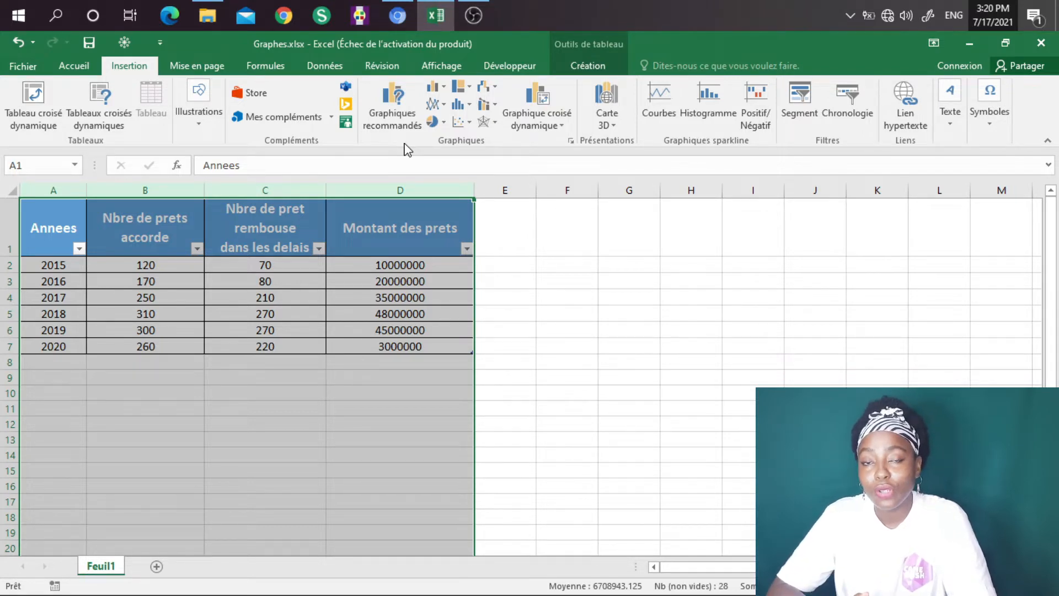
pyautogui.click(435, 87)
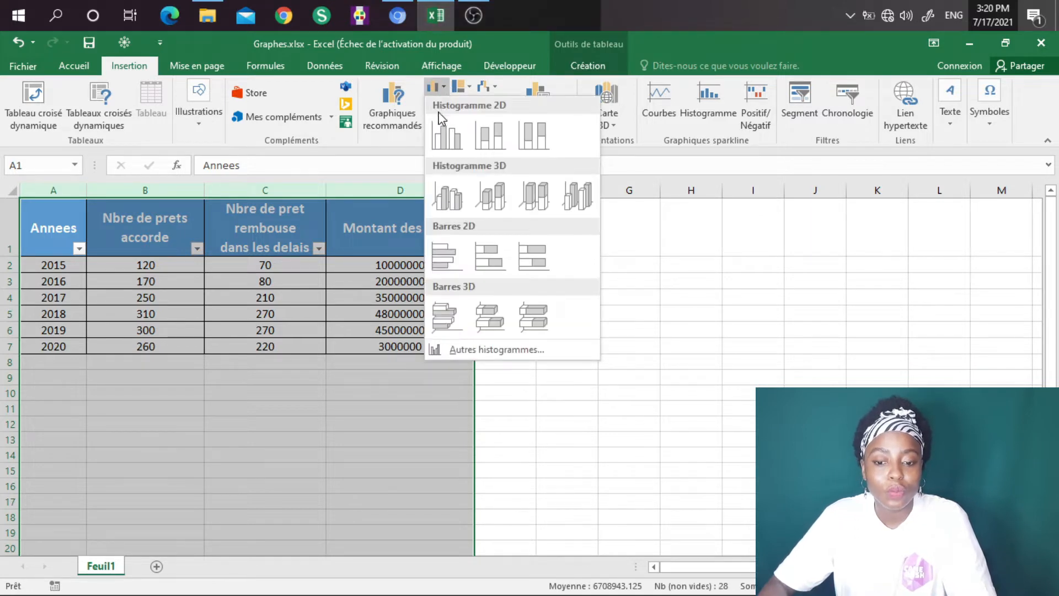
pyautogui.click(415, 142)
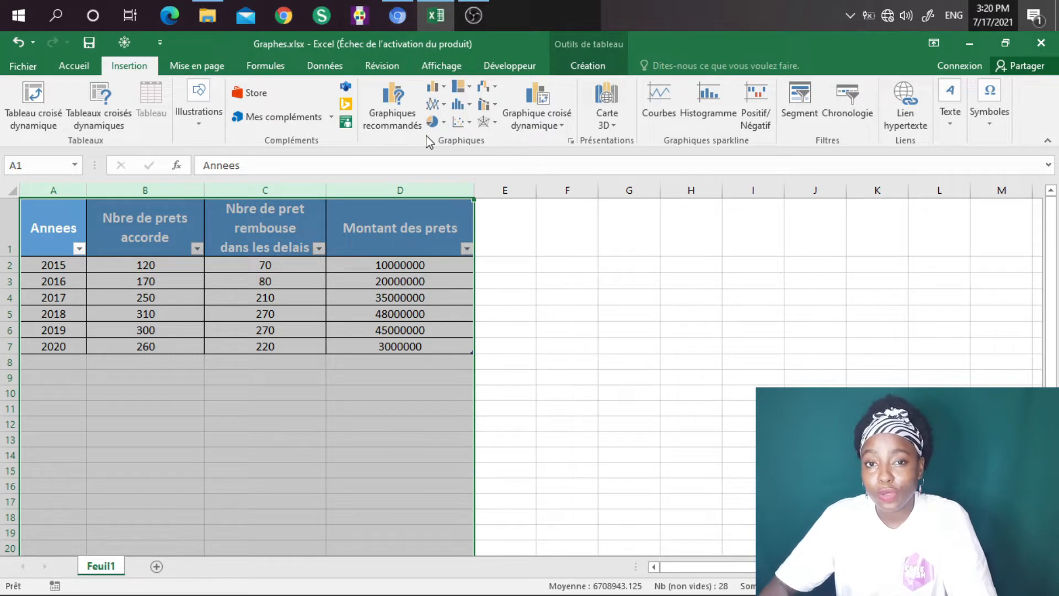
pyautogui.click(433, 121)
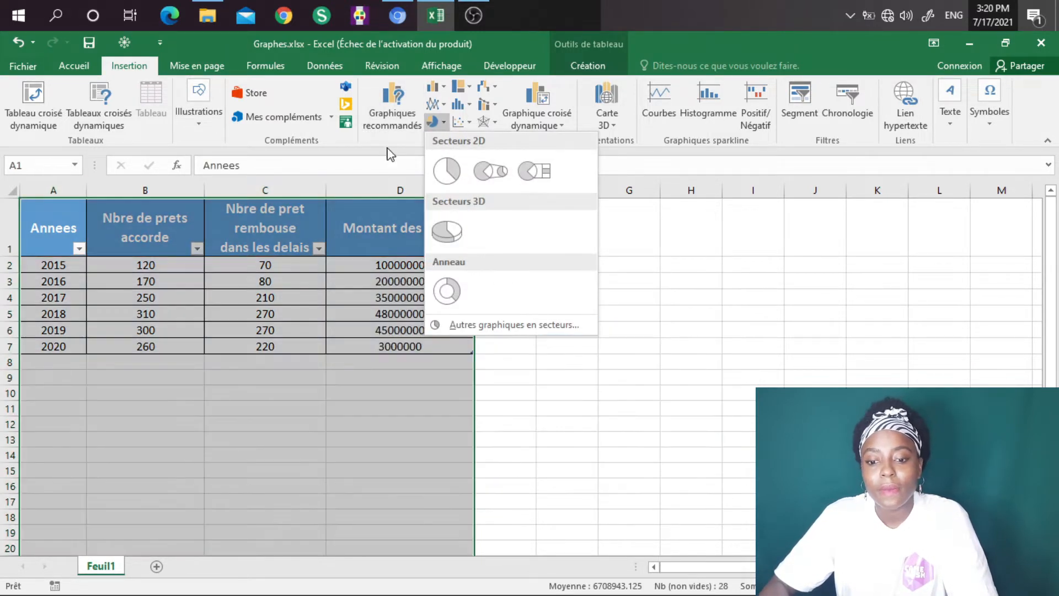
pyautogui.click(389, 147)
pyautogui.click(442, 87)
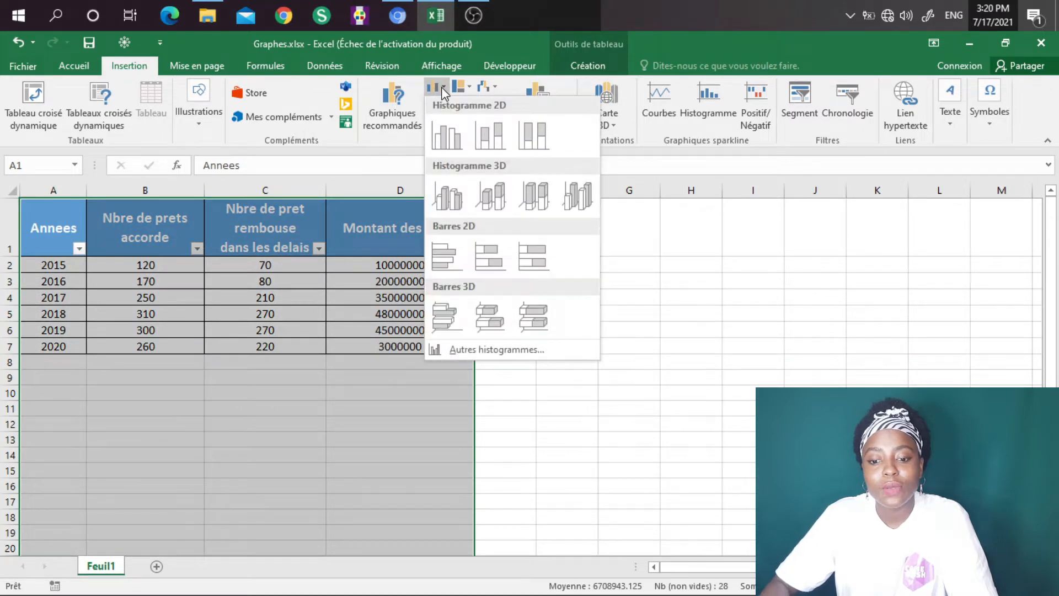
pyautogui.click(447, 137)
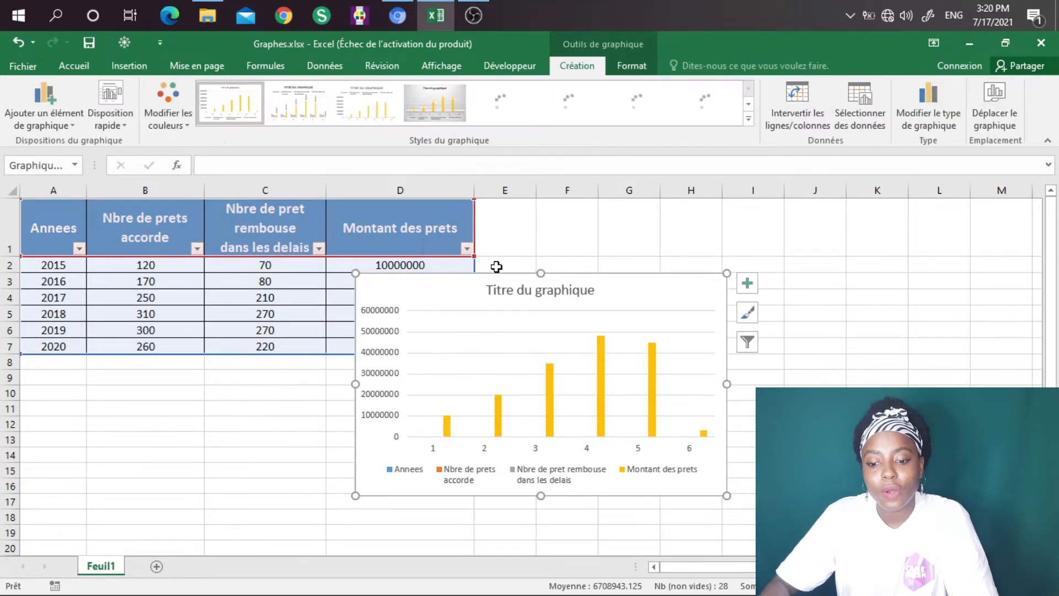
pyautogui.moveTo(469, 287); pyautogui.dragTo(626, 243)
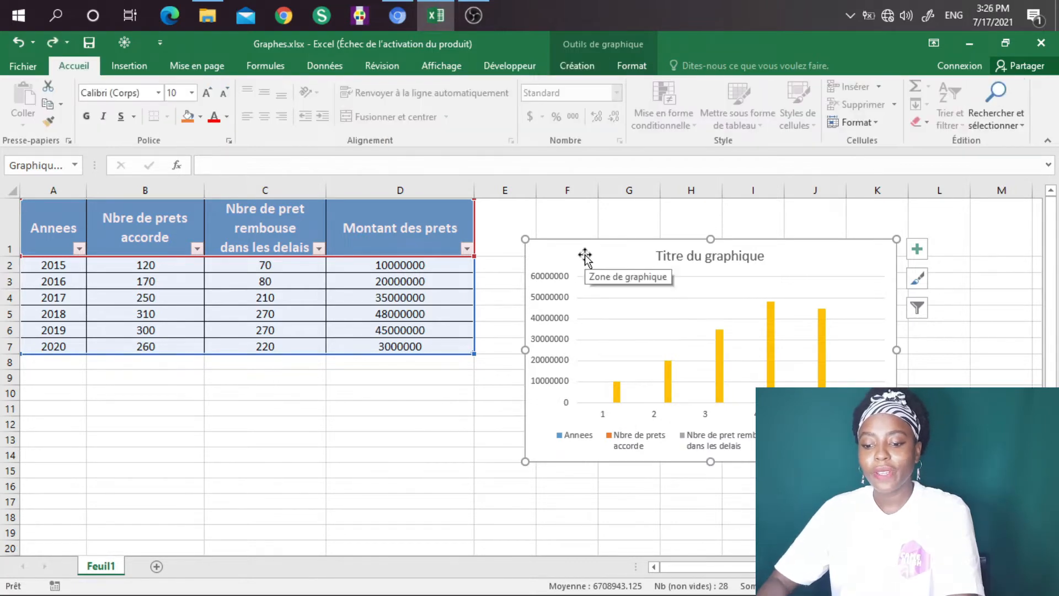
# Exclude the Annees series from the chart's data and use cells A2:A7 as the horizontal axis labels
pyautogui.rightClick(584, 258)
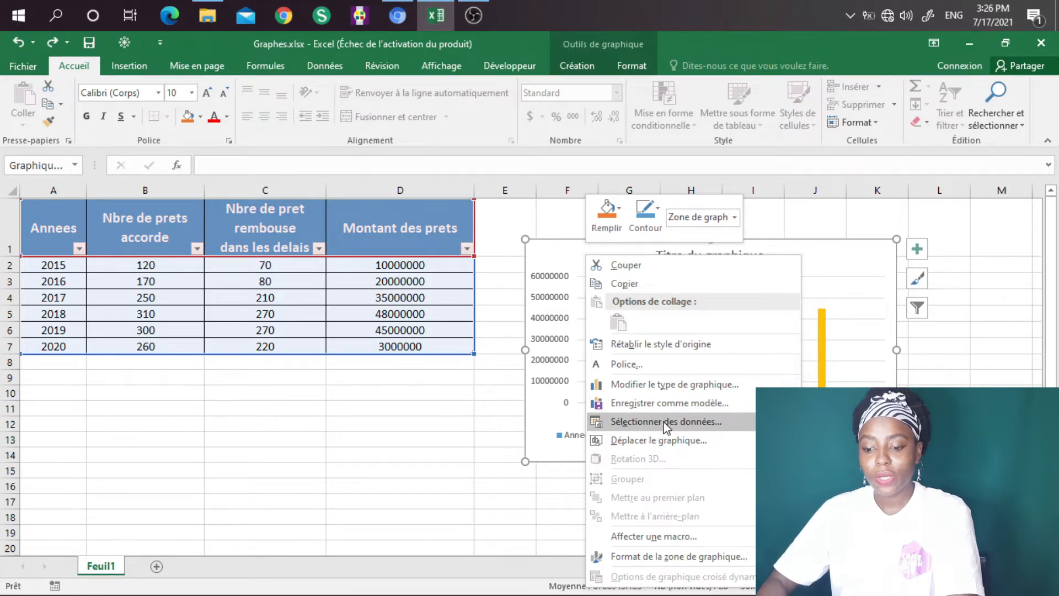
pyautogui.click(665, 422)
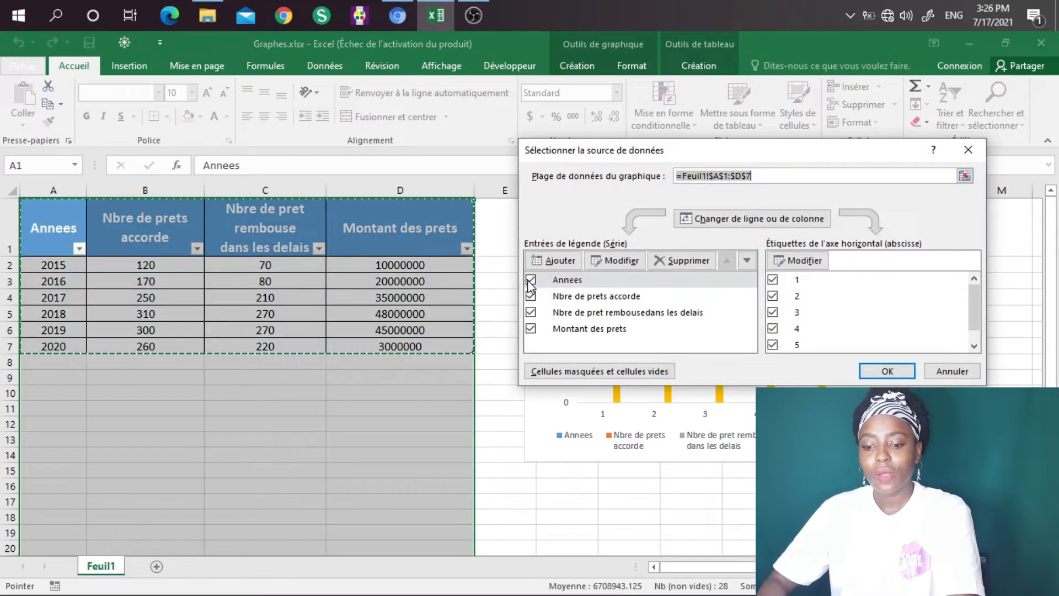
pyautogui.click(530, 281)
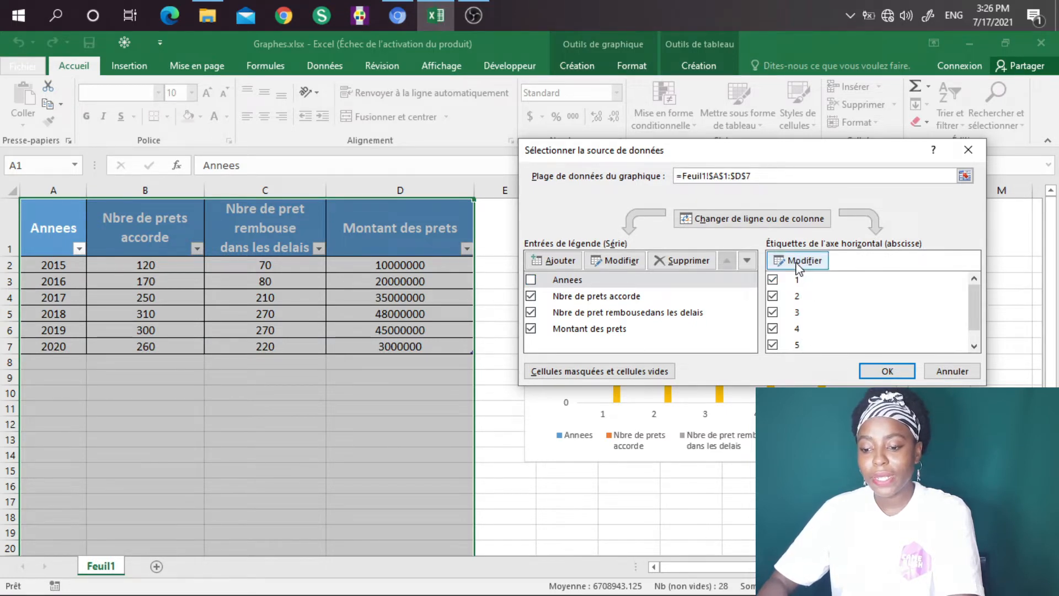
pyautogui.click(798, 261)
pyautogui.click(35, 272)
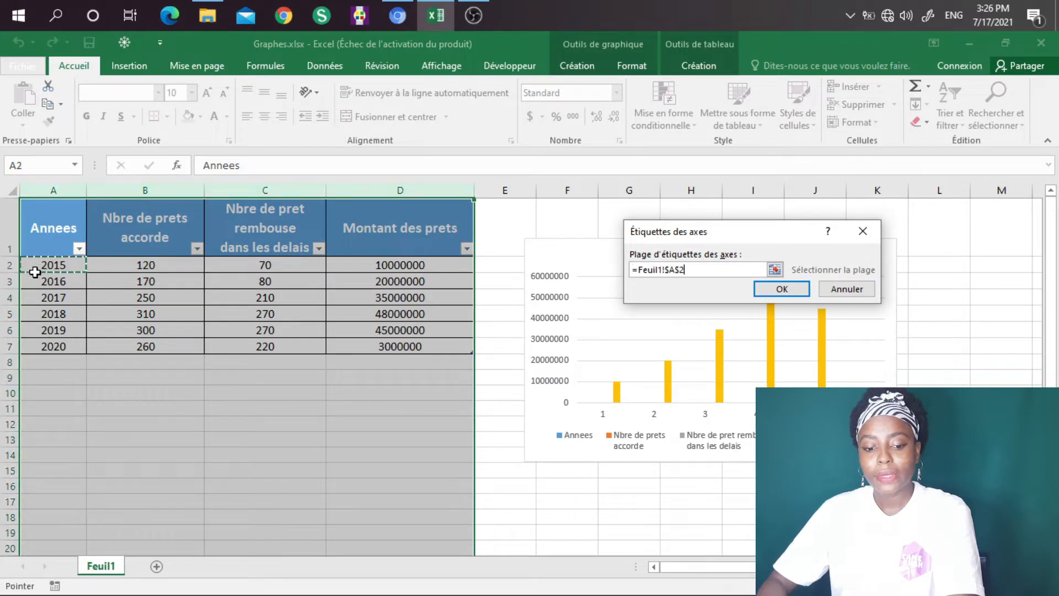
pyautogui.moveTo(35, 271); pyautogui.dragTo(44, 346)
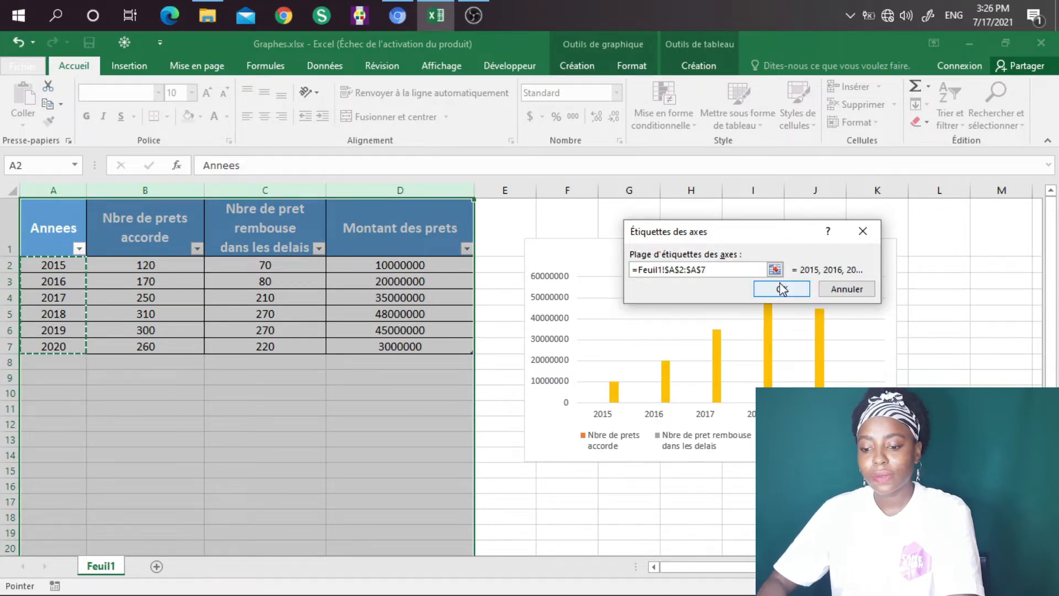
pyautogui.click(782, 289)
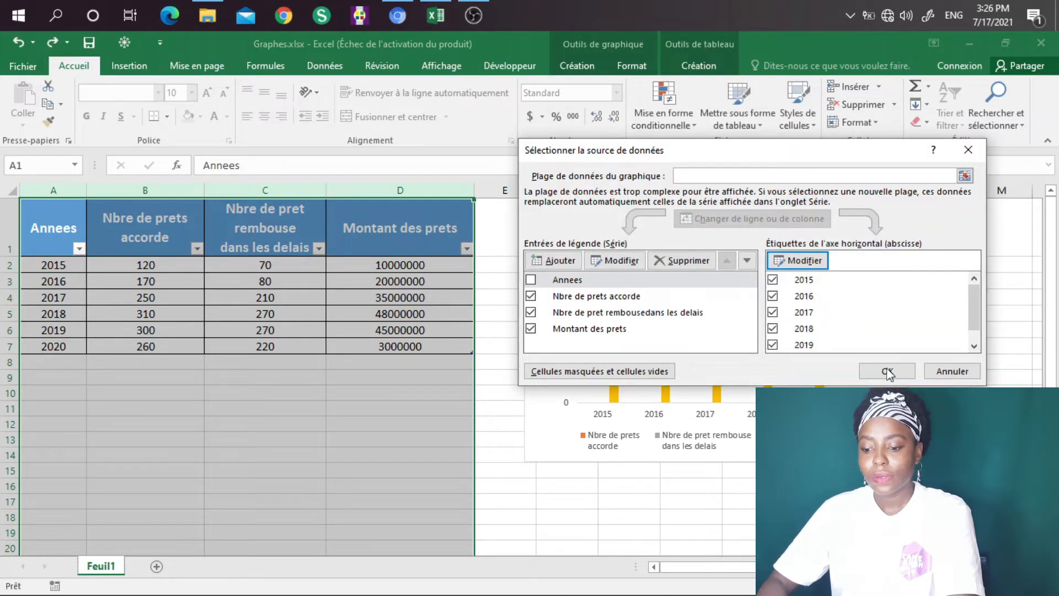
pyautogui.click(887, 372)
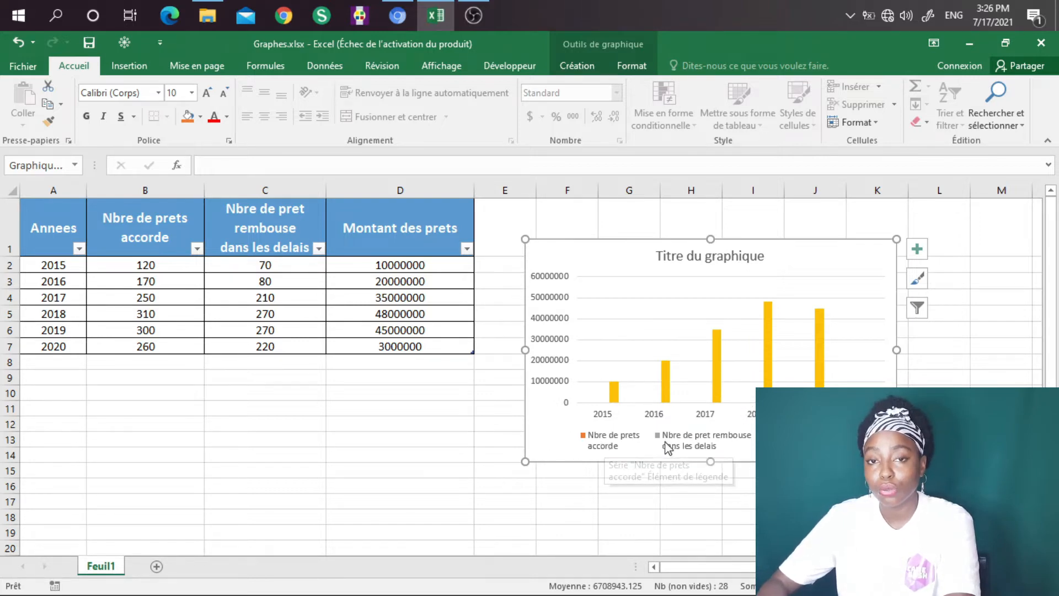
# Plot the Montant des prets series on the secondary axis
pyautogui.click(772, 335)
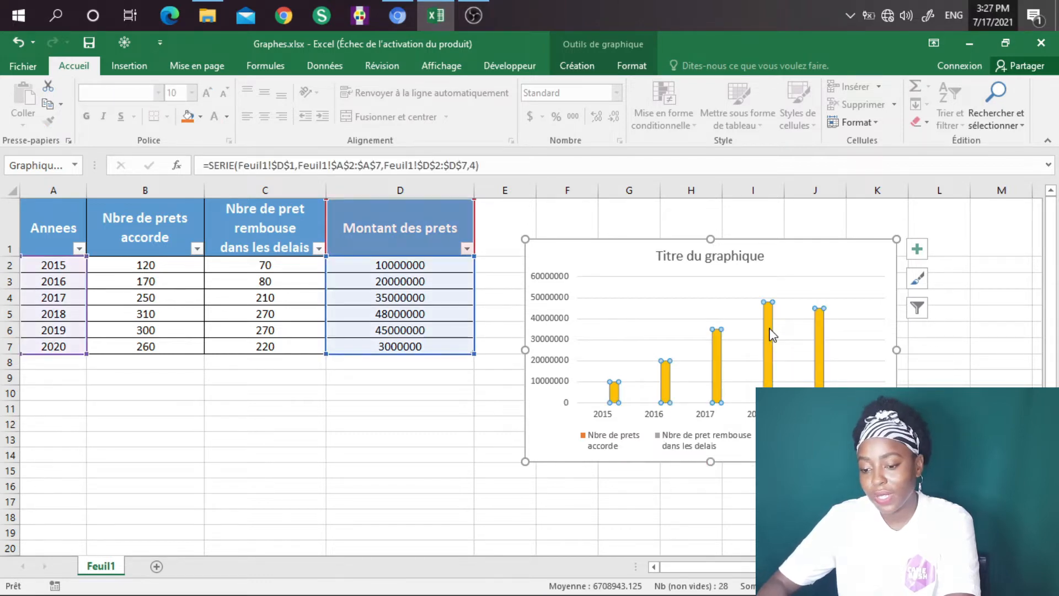
pyautogui.doubleClick(770, 335)
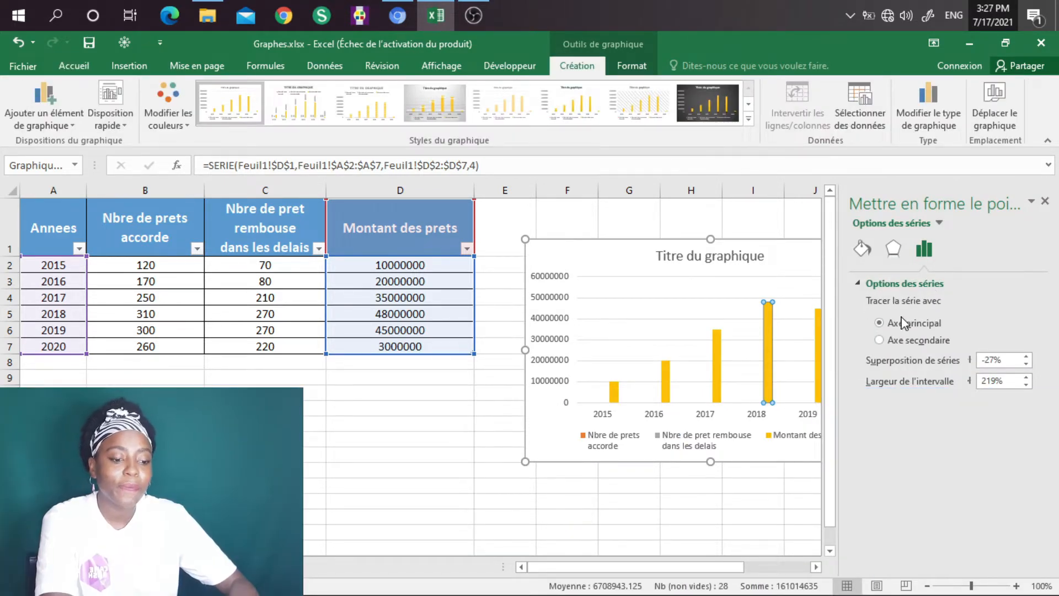
pyautogui.click(880, 340)
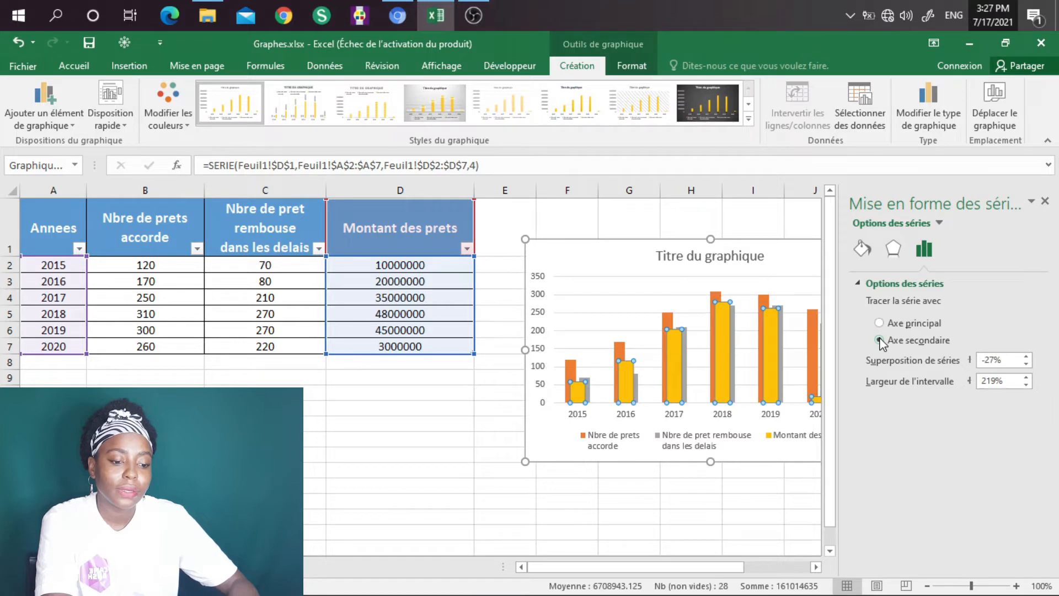
pyautogui.click(1044, 202)
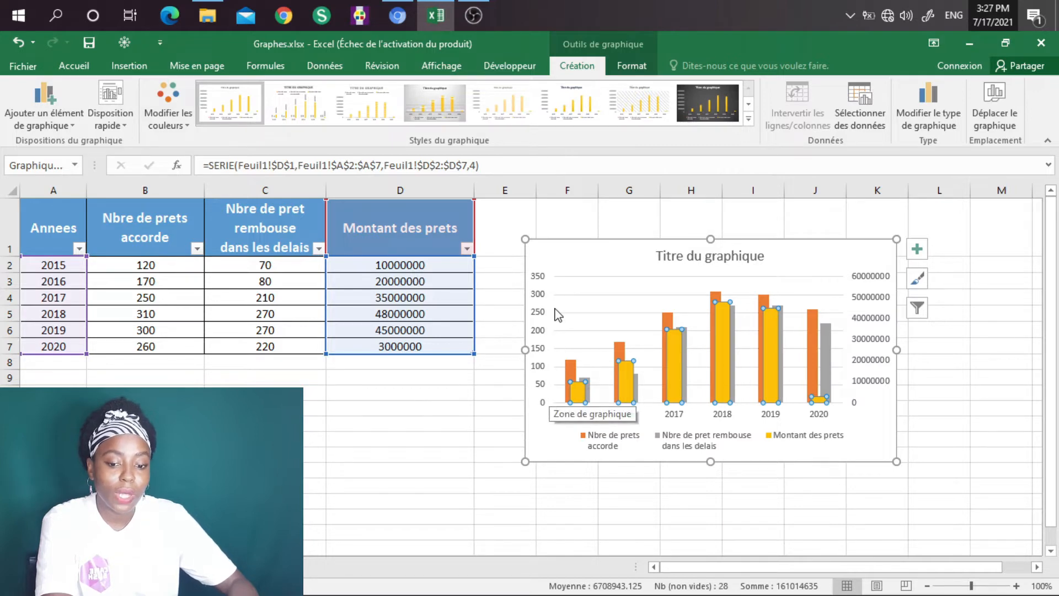
# Change the chart type of the Nbre de prets accorde and Nbre de pret rembouse dans les delais series to Courbes
pyautogui.click(618, 247)
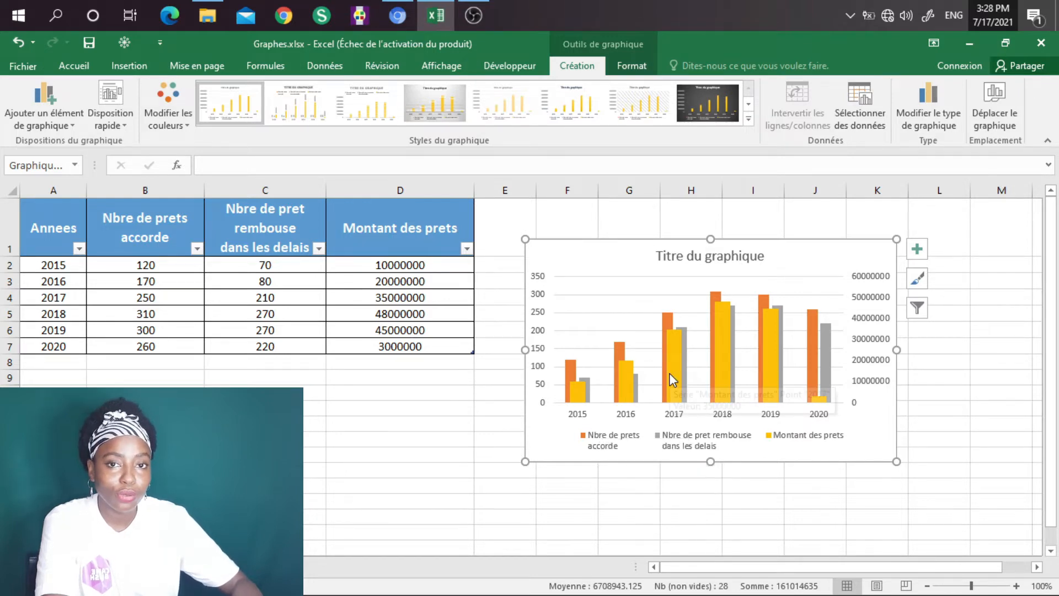
pyautogui.moveTo(670, 373)
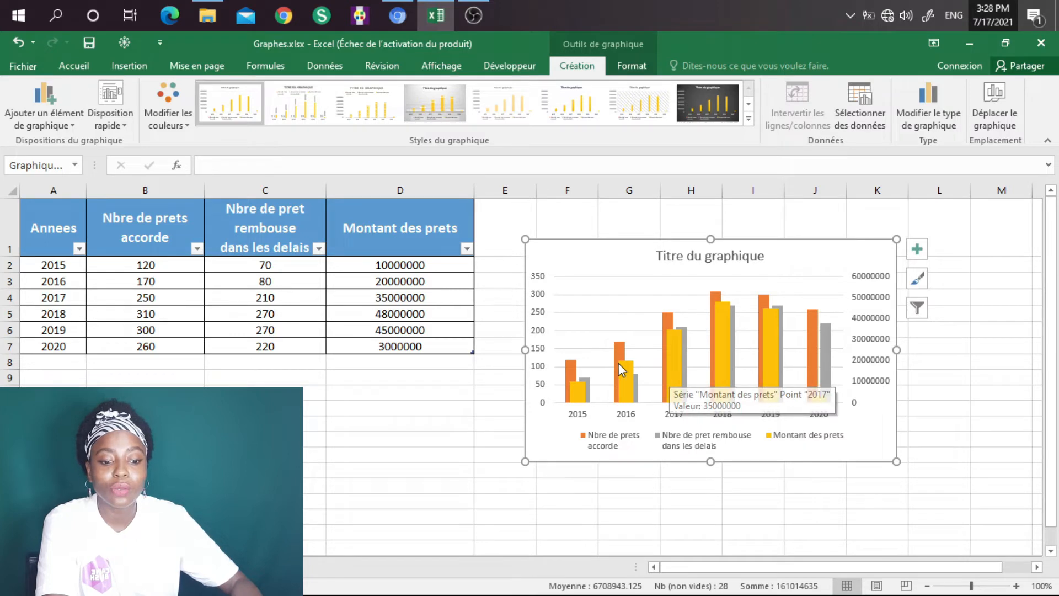
pyautogui.moveTo(623, 369)
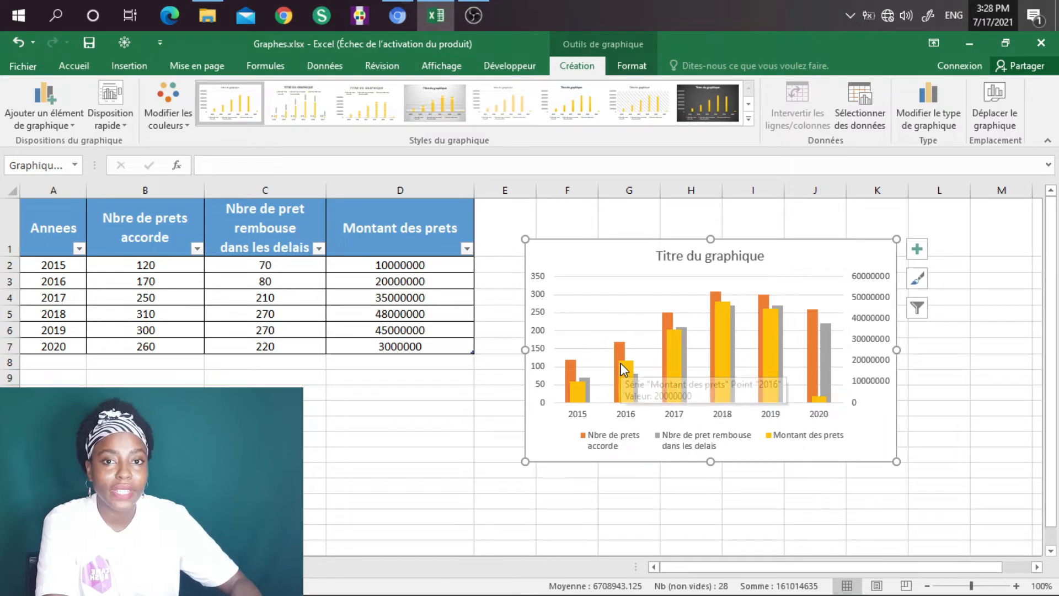
pyautogui.rightClick(589, 265)
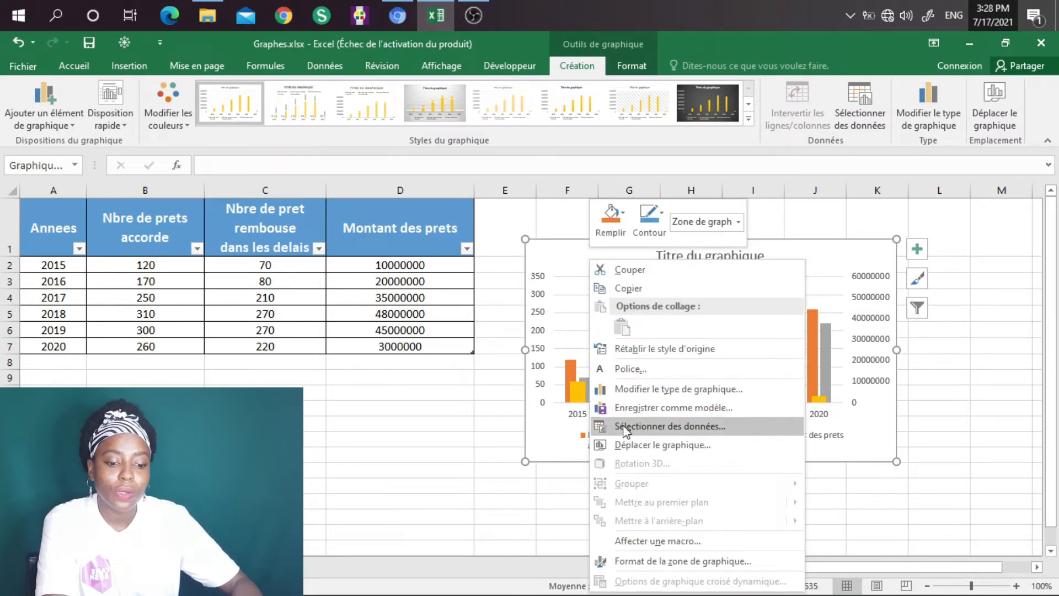
pyautogui.click(639, 388)
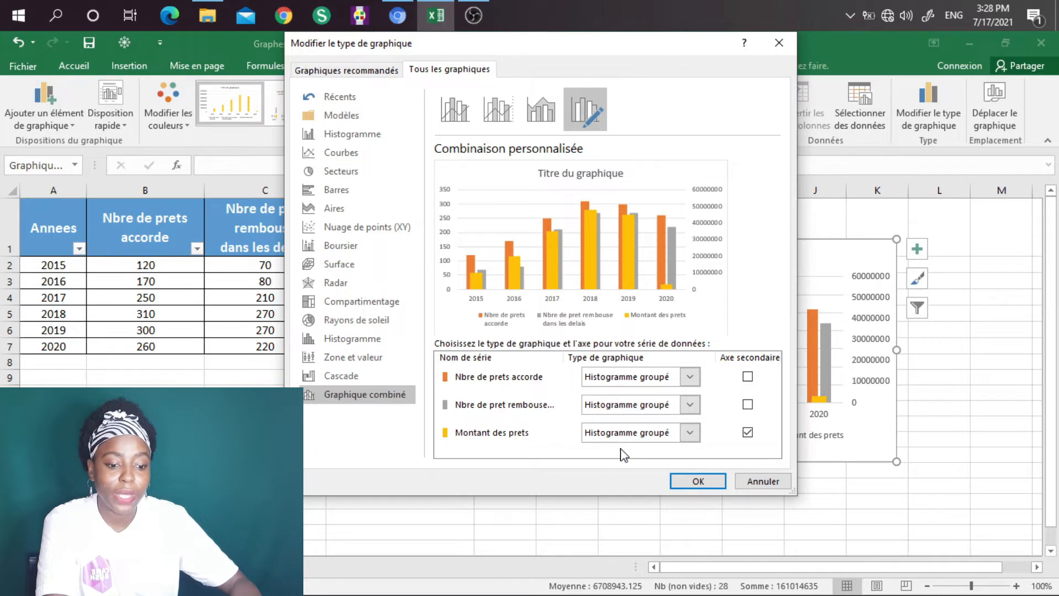
pyautogui.click(689, 377)
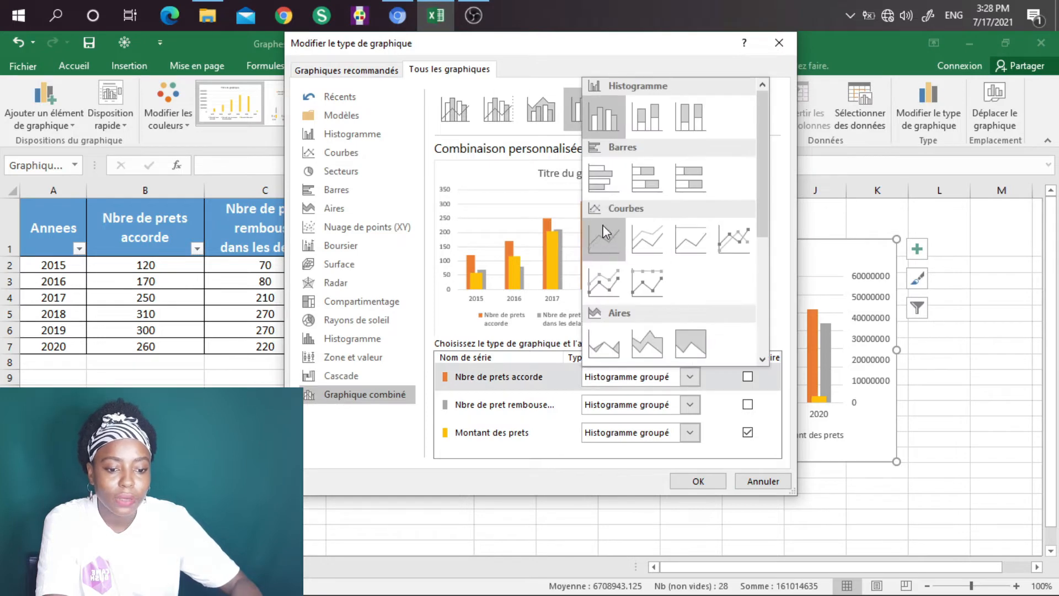
pyautogui.click(601, 246)
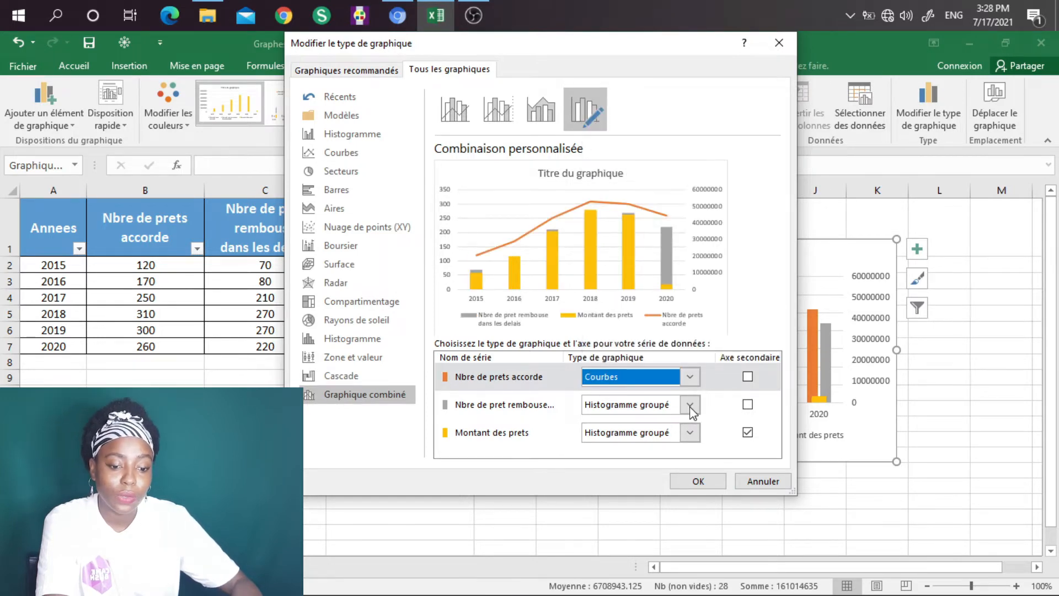
pyautogui.click(689, 406)
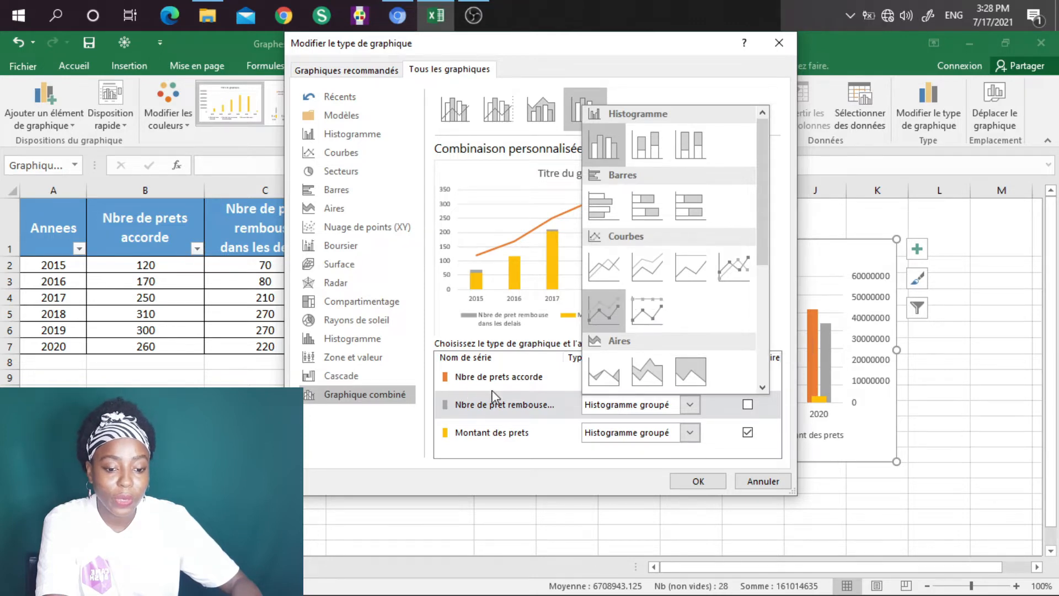
pyautogui.click(607, 265)
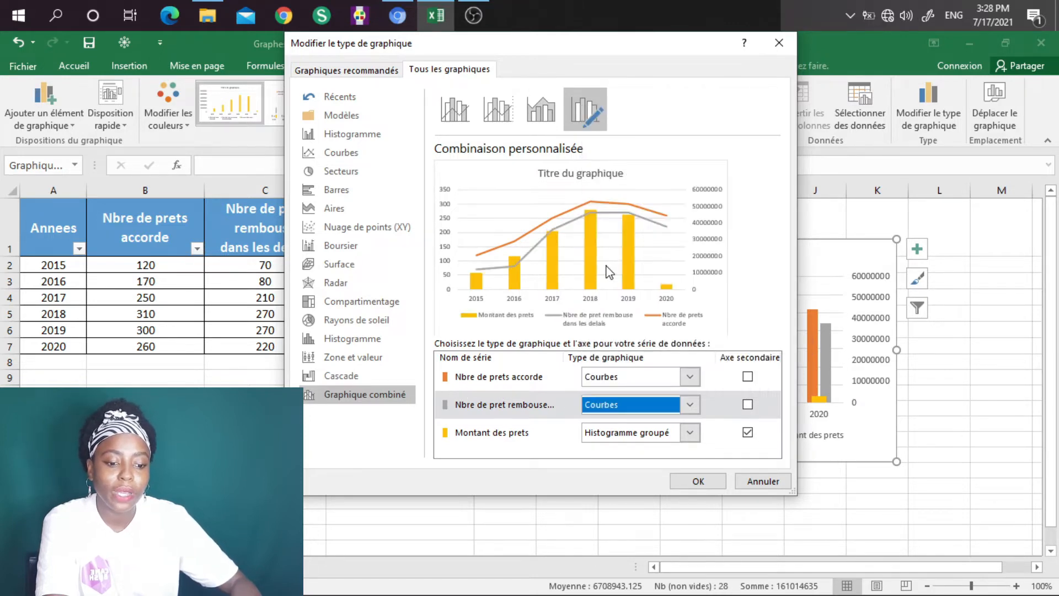
pyautogui.click(689, 482)
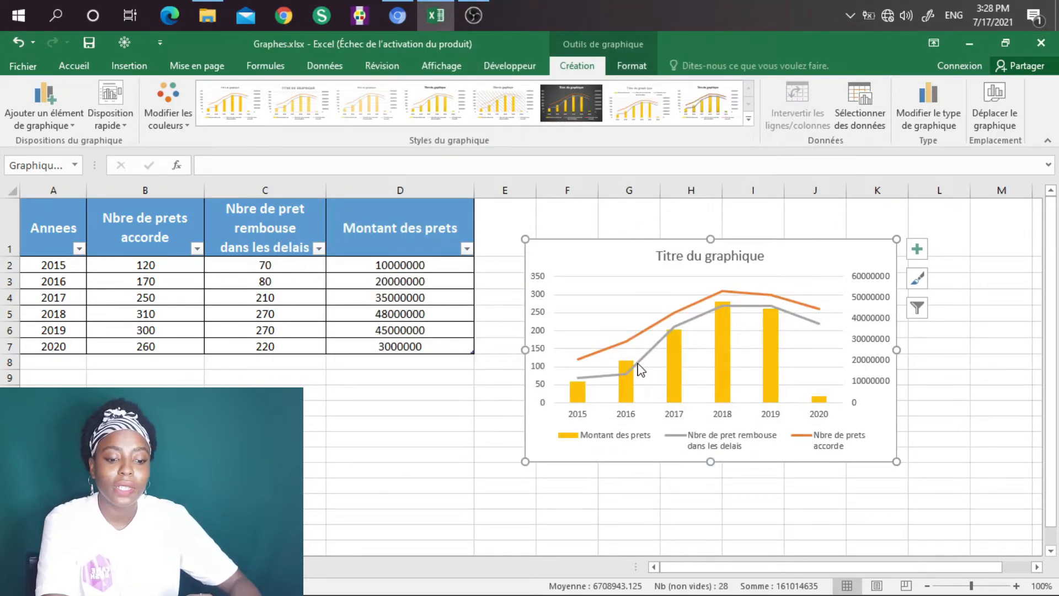
# Set the maximum bound of the chart's primary vertical axis to 1500 and close the axis formatting options
pyautogui.moveTo(582, 397)
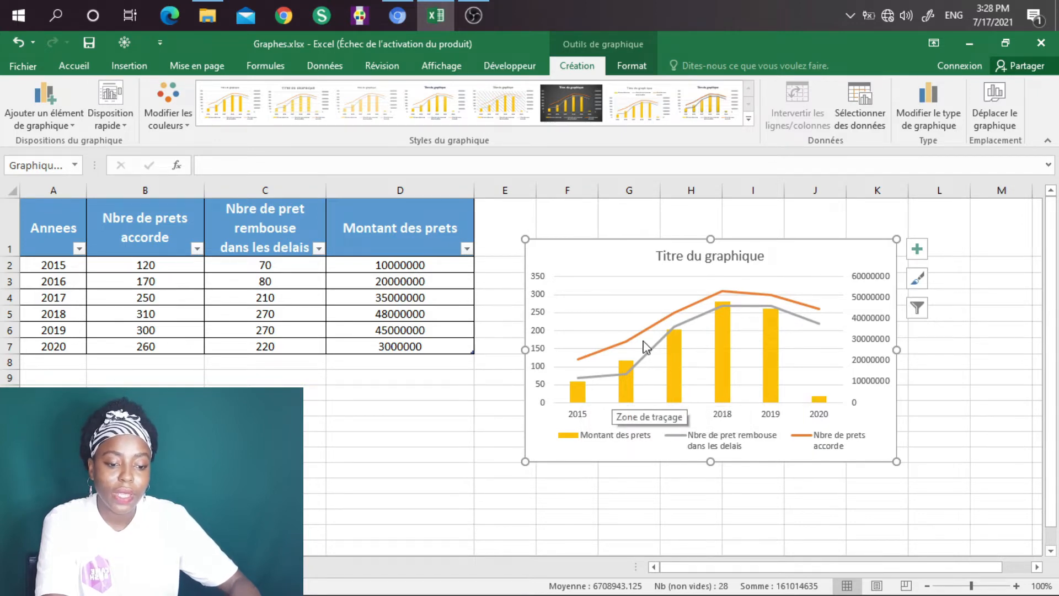
pyautogui.moveTo(654, 356)
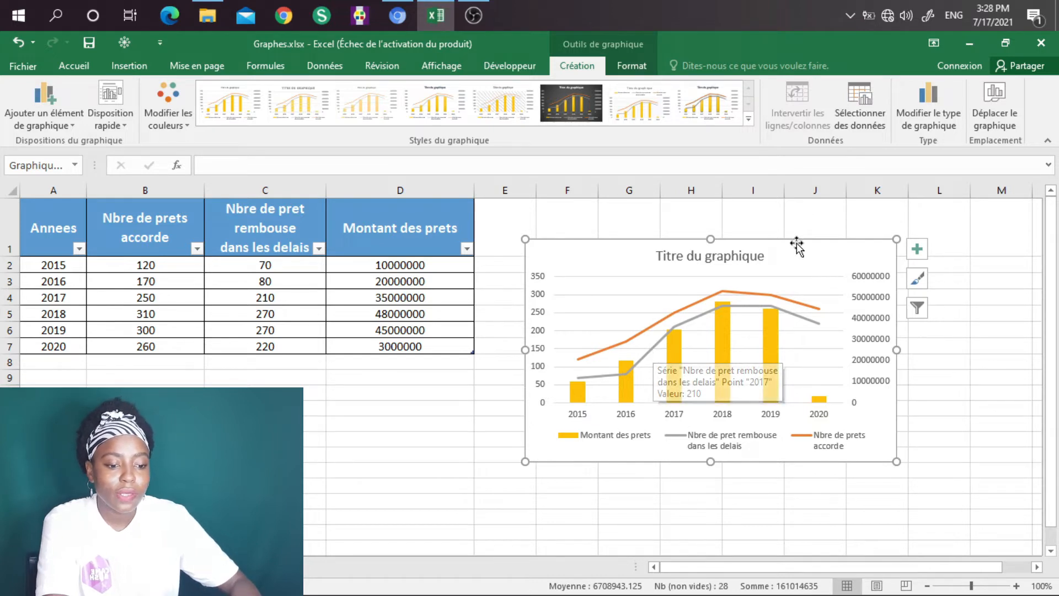
pyautogui.click(538, 274)
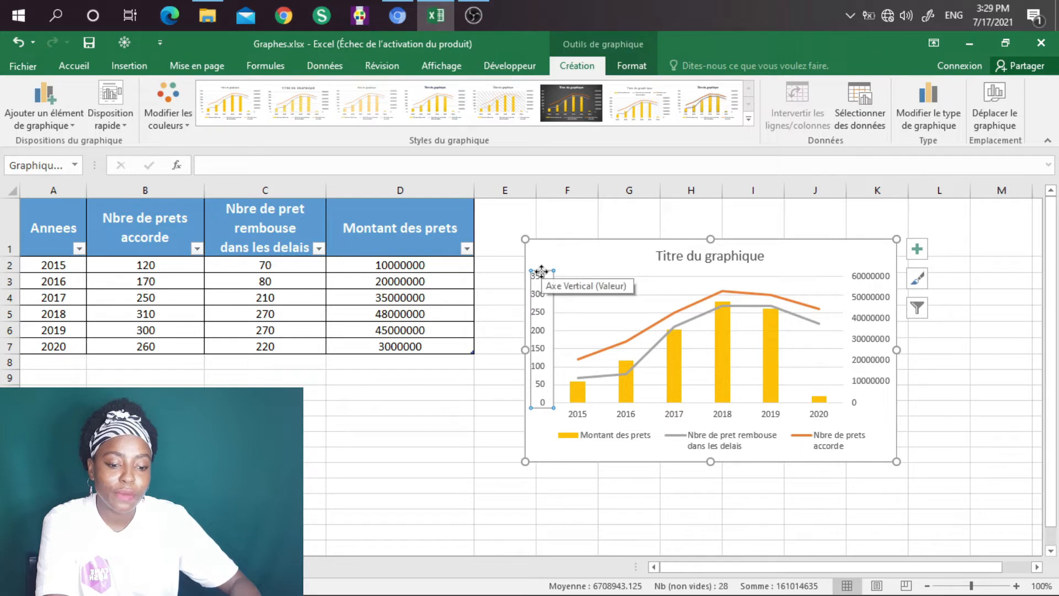
pyautogui.doubleClick(538, 273)
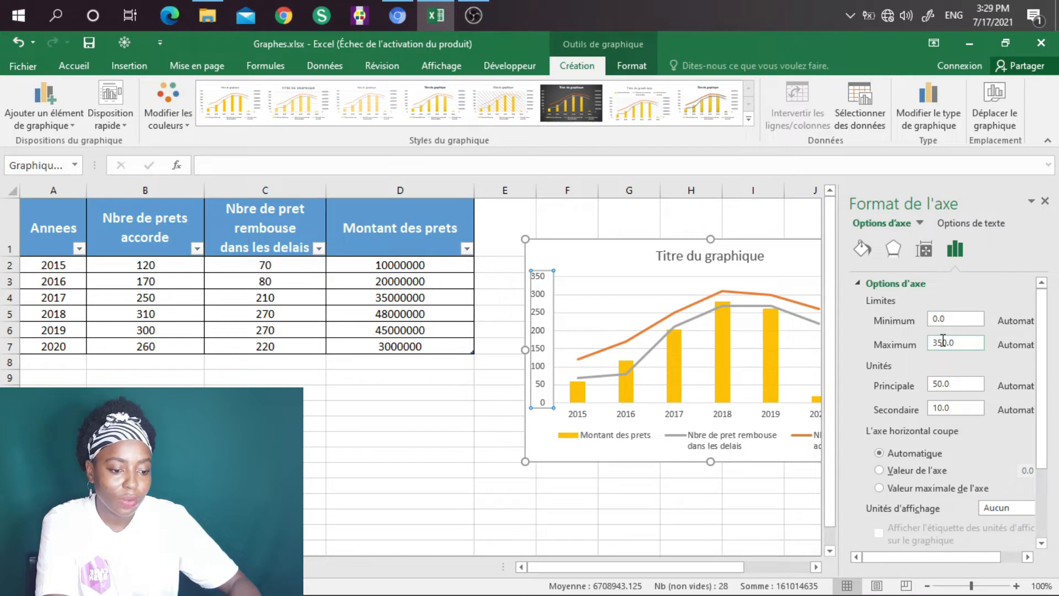
pyautogui.click(942, 341)
pyautogui.press('BackSpace')
pyautogui.press('BackSpace')
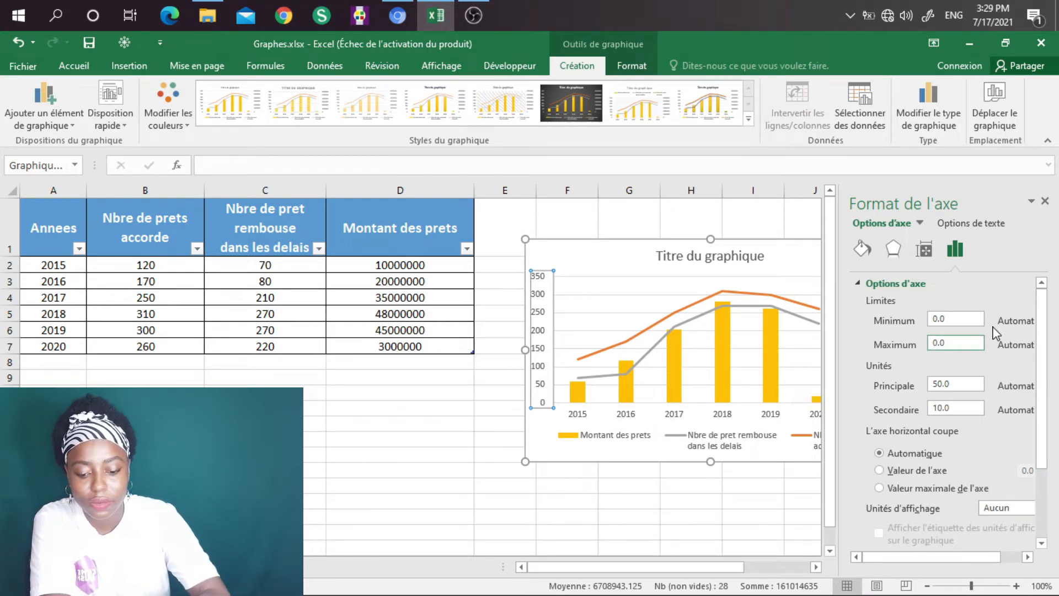
pyautogui.write('150')
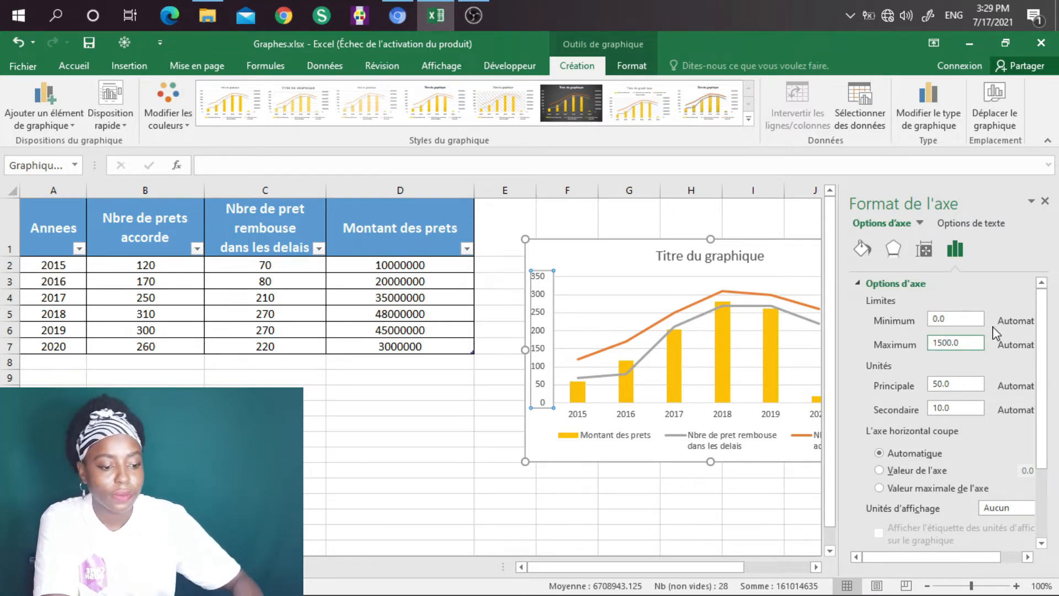
pyautogui.click(668, 511)
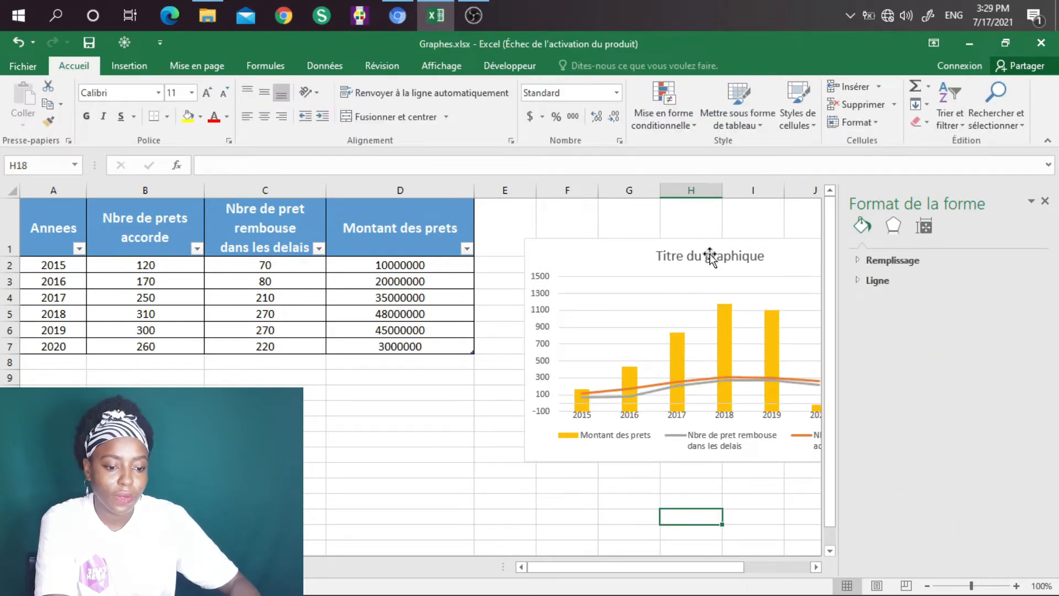
pyautogui.click(1044, 201)
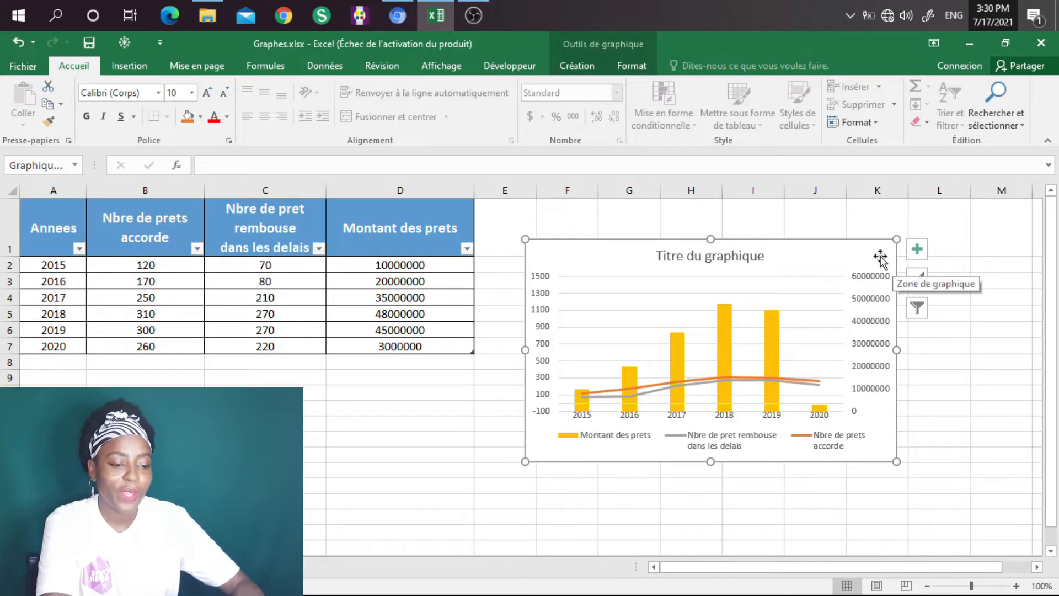
# Add axis titles to the chart
pyautogui.click(917, 251)
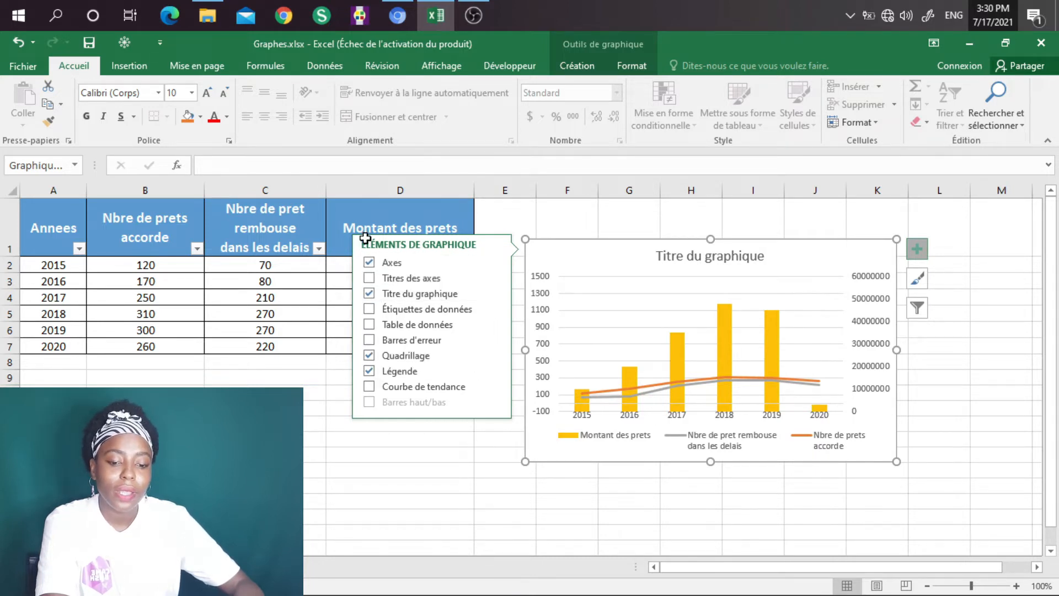
pyautogui.click(369, 278)
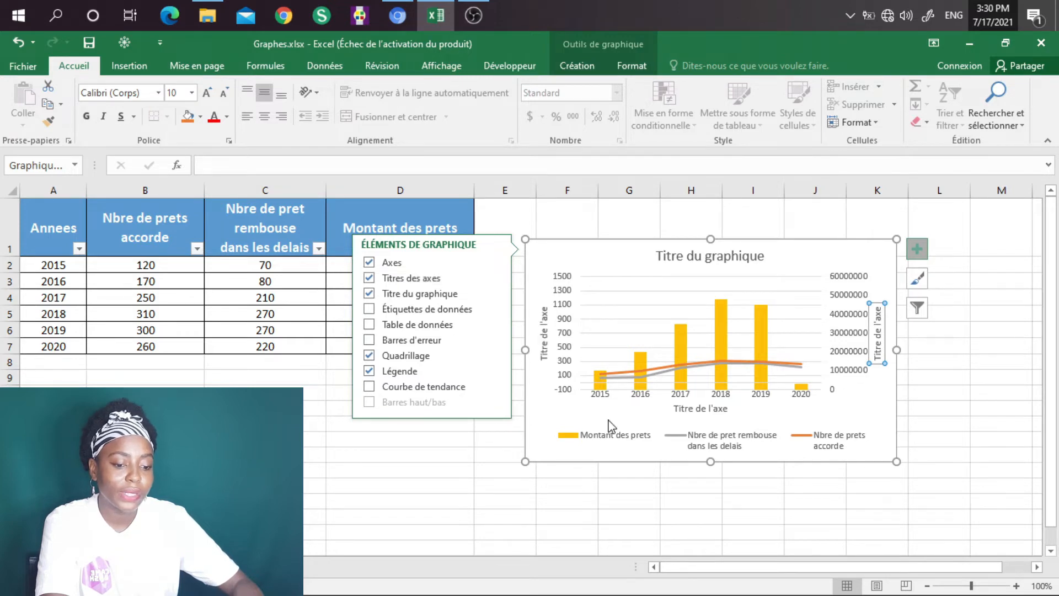
# Try the chart with data labels, with a data table and without gridlines, returning each element to its original setting
pyautogui.click(370, 309)
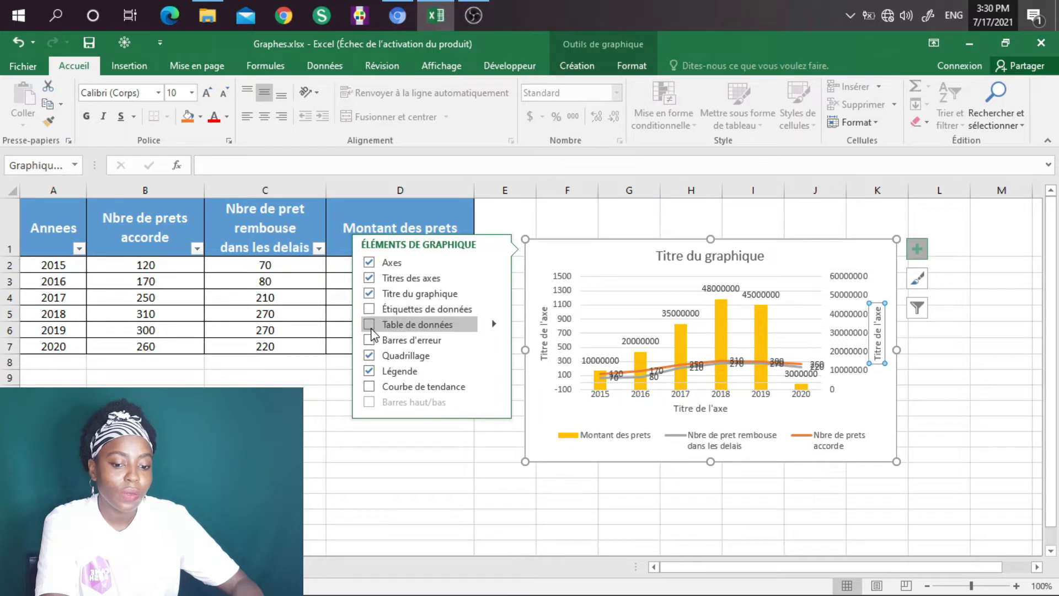
pyautogui.click(369, 325)
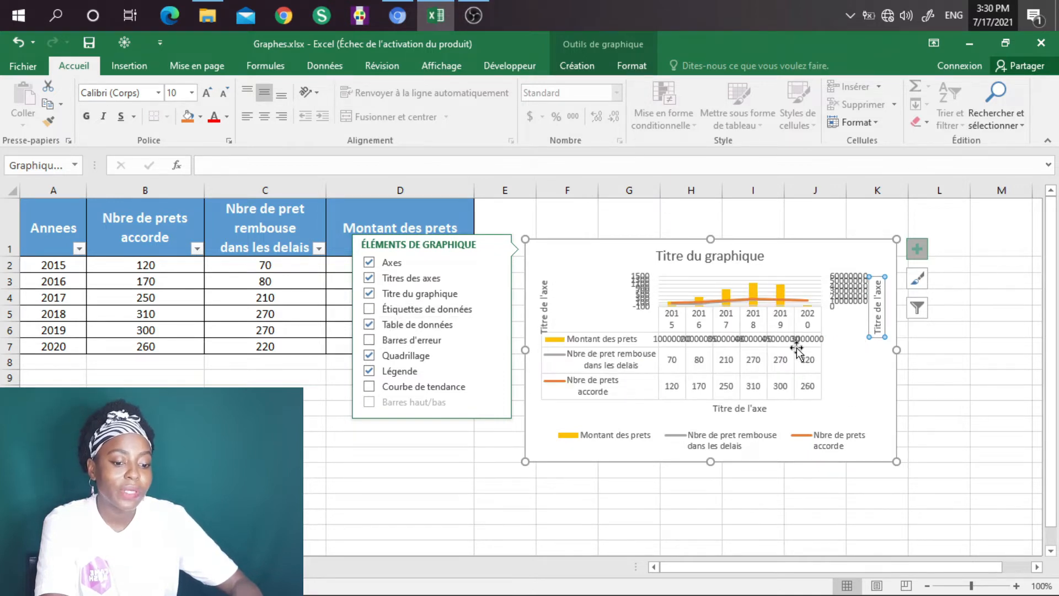
pyautogui.click(369, 327)
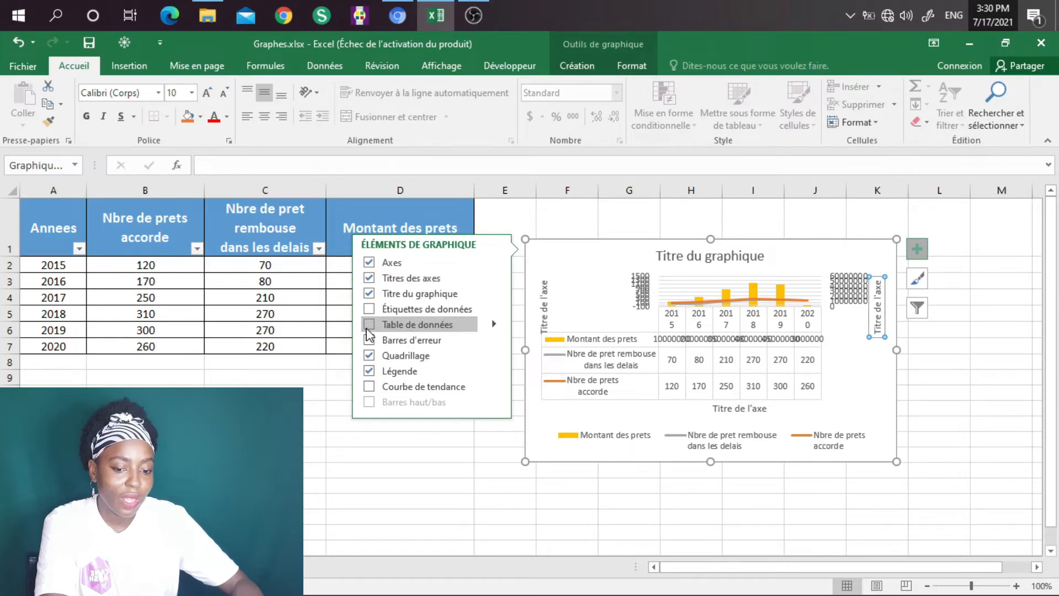
pyautogui.click(371, 341)
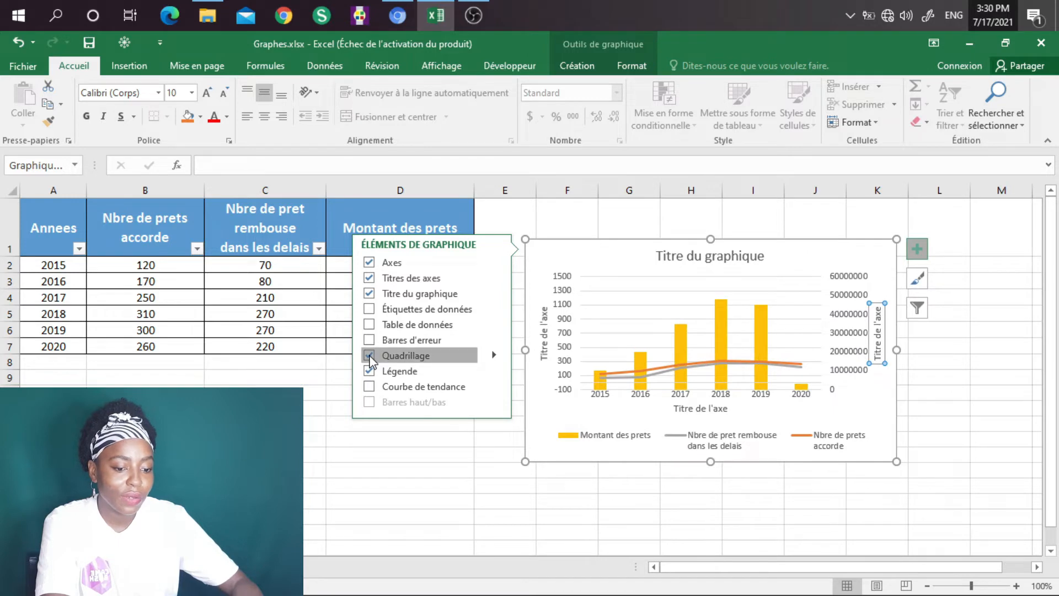
pyautogui.click(369, 356)
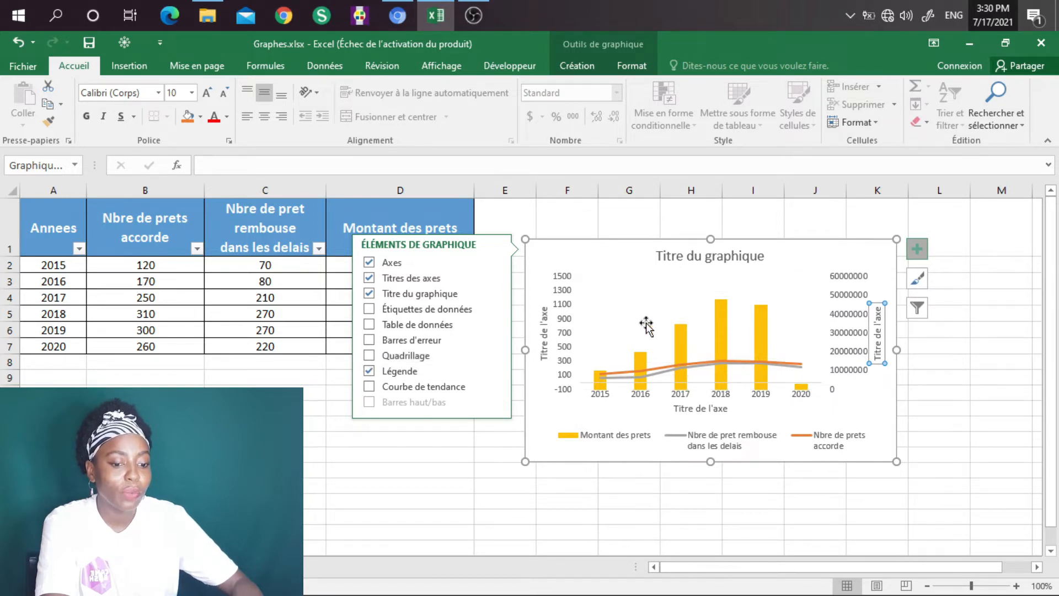
pyautogui.click(369, 356)
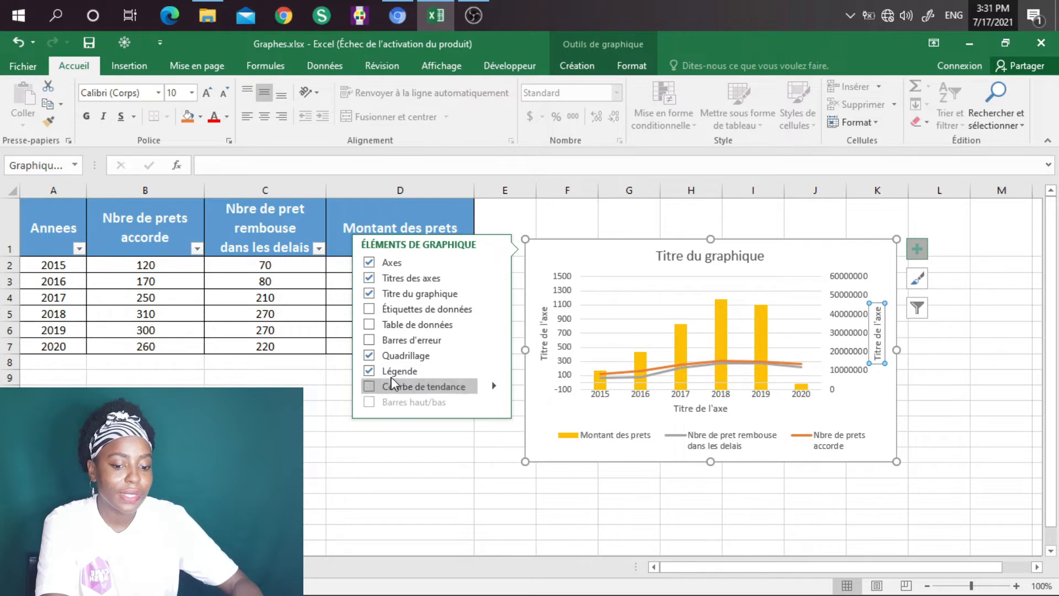
# Hide and restore the chart's legend, try it in the Haut position, and set it back to Bas
pyautogui.click(370, 371)
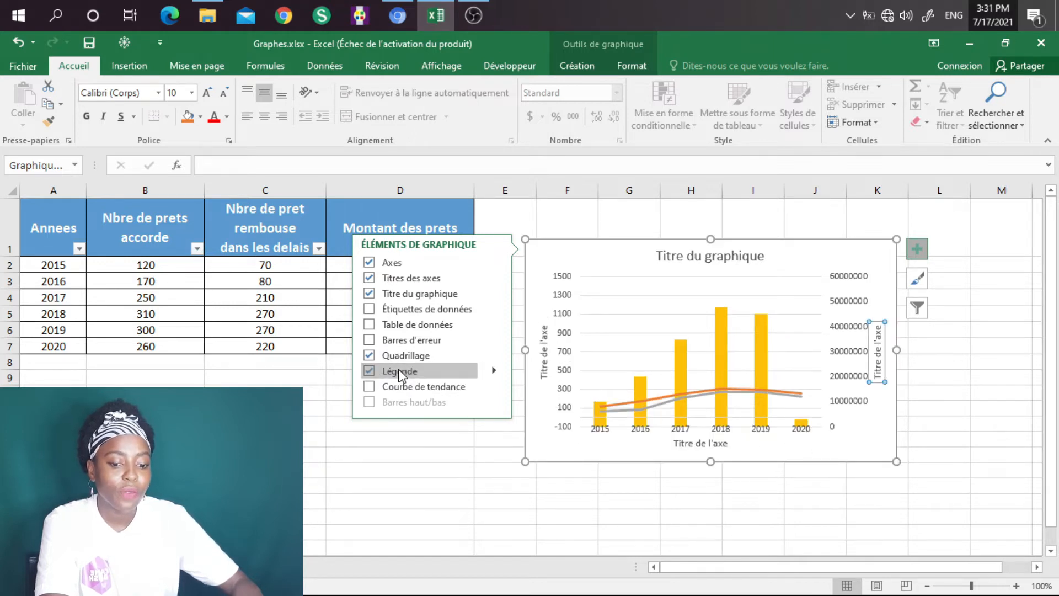
pyautogui.click(369, 371)
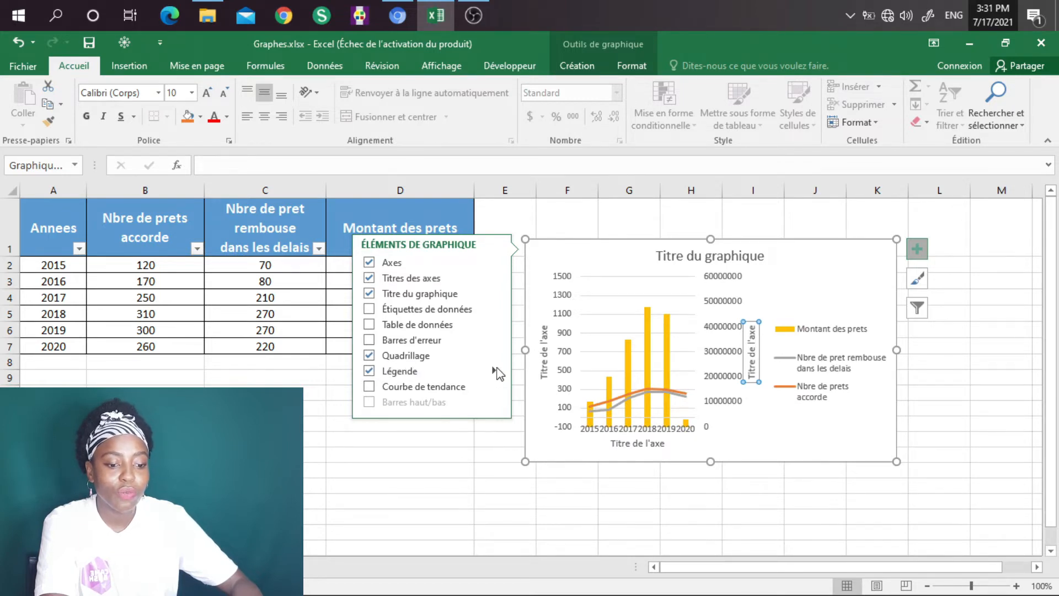
pyautogui.click(494, 371)
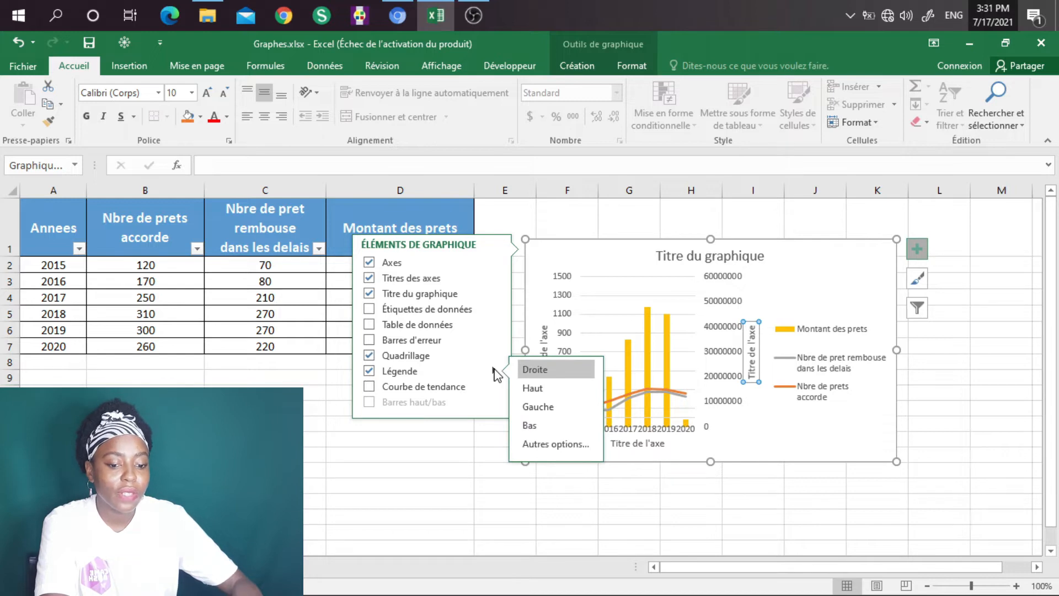
pyautogui.click(544, 390)
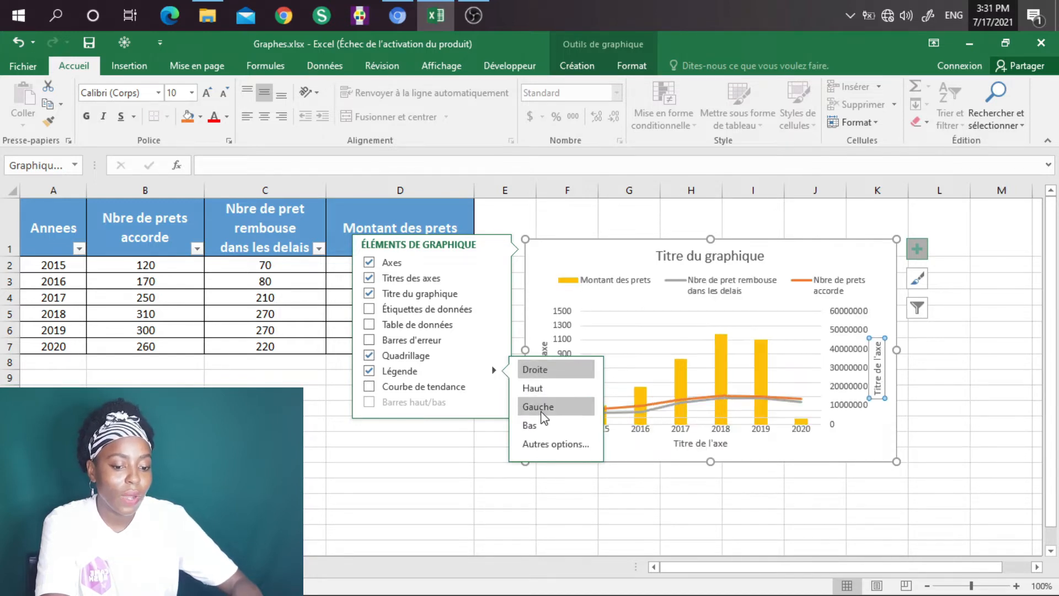
pyautogui.click(530, 426)
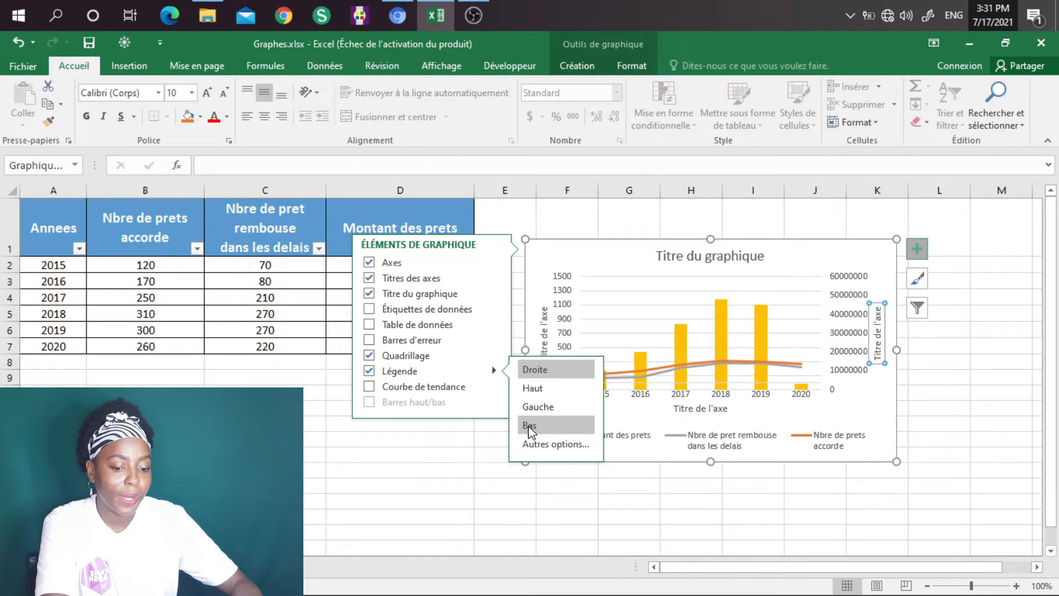
pyautogui.click(369, 387)
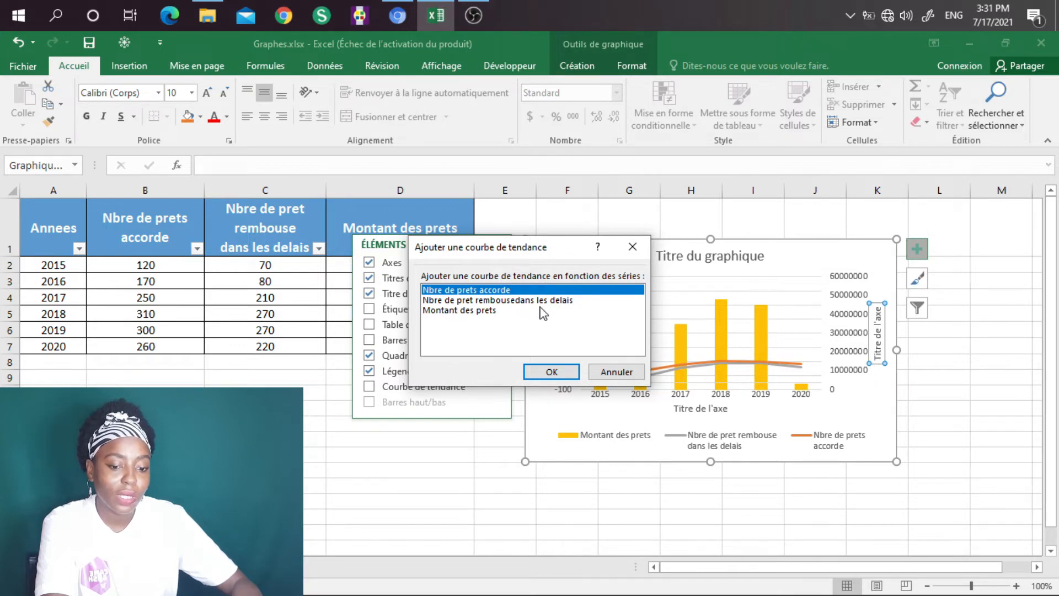
pyautogui.click(619, 374)
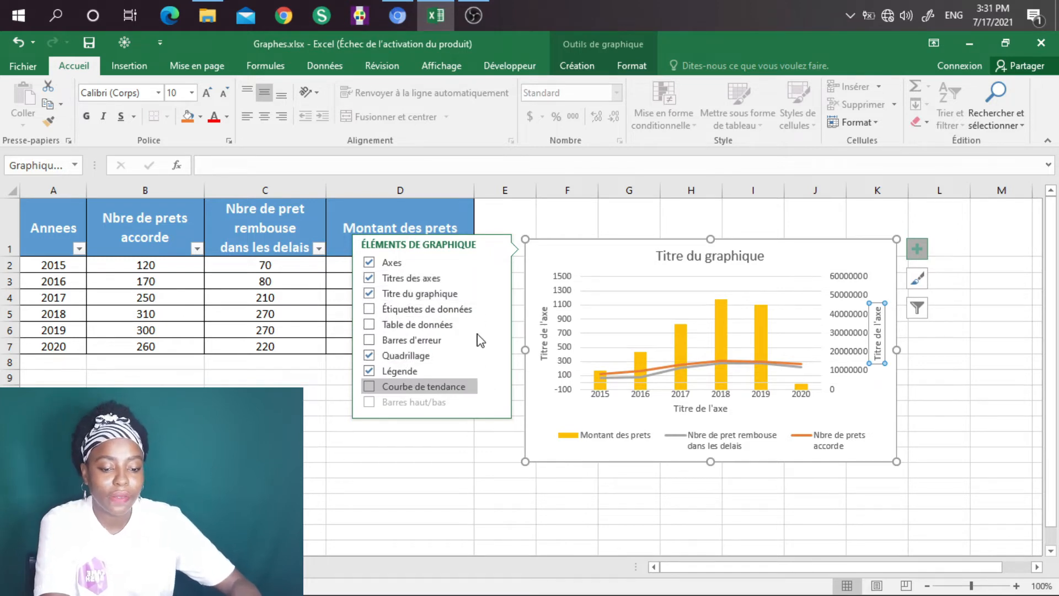
pyautogui.click(475, 434)
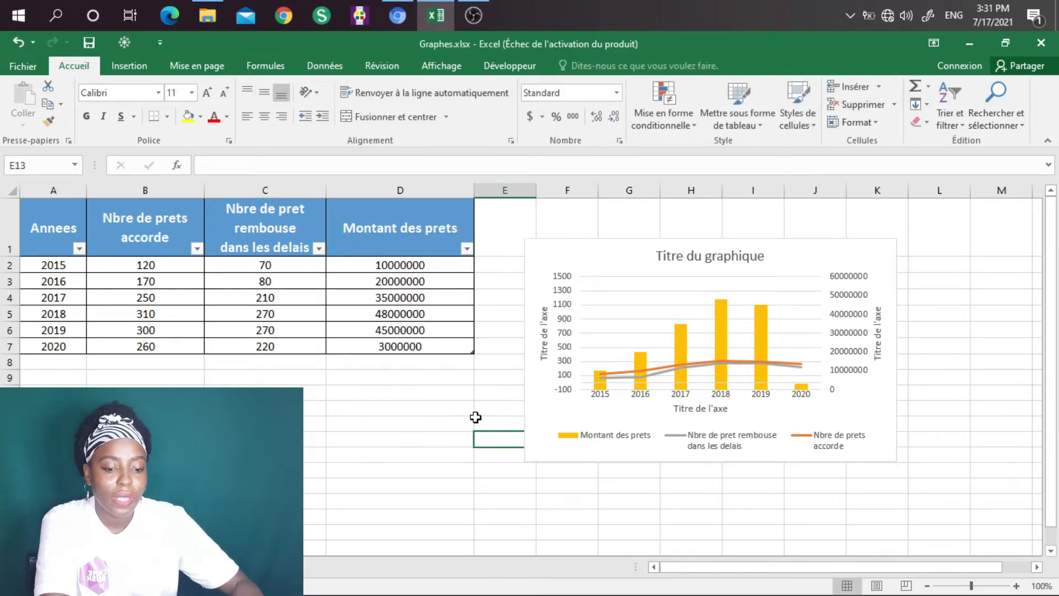
# Rename the primary vertical axis title as Nombre and close the title formatting options
pyautogui.click(544, 345)
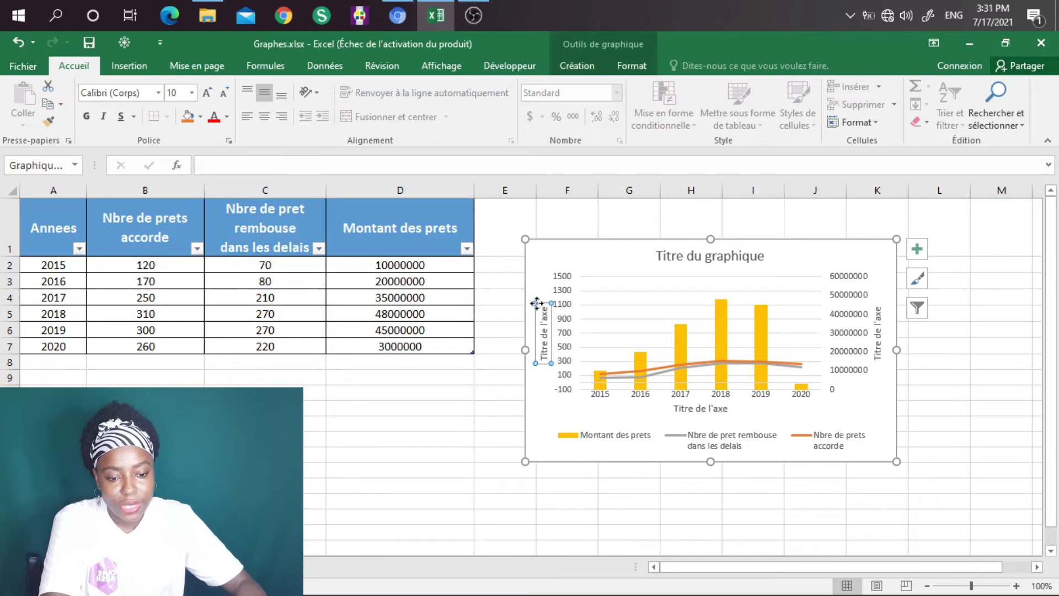
pyautogui.doubleClick(544, 348)
pyautogui.write('Nomb')
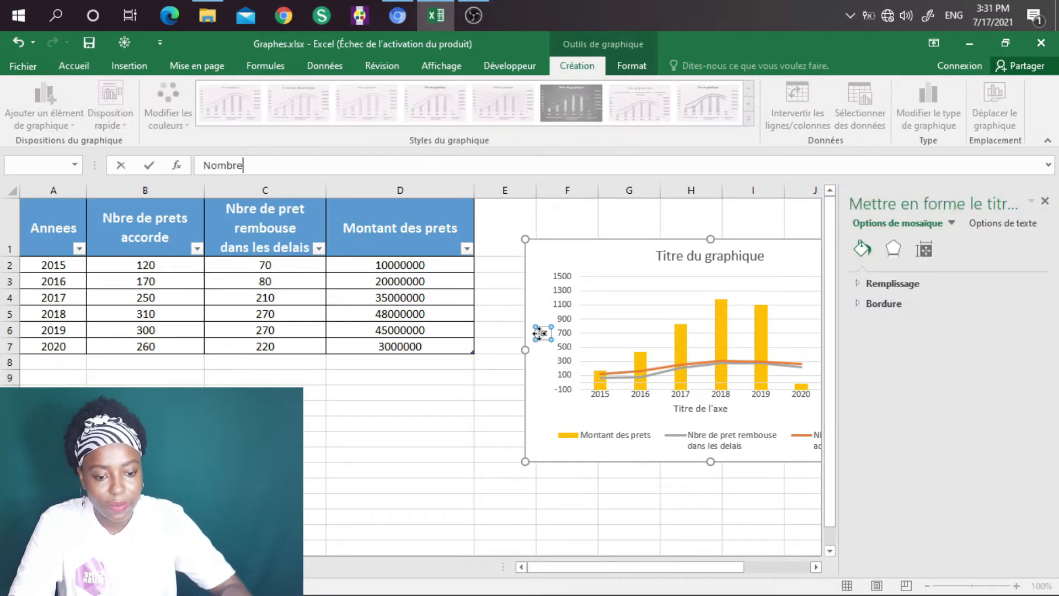
pyautogui.write('re')
pyautogui.click(539, 421)
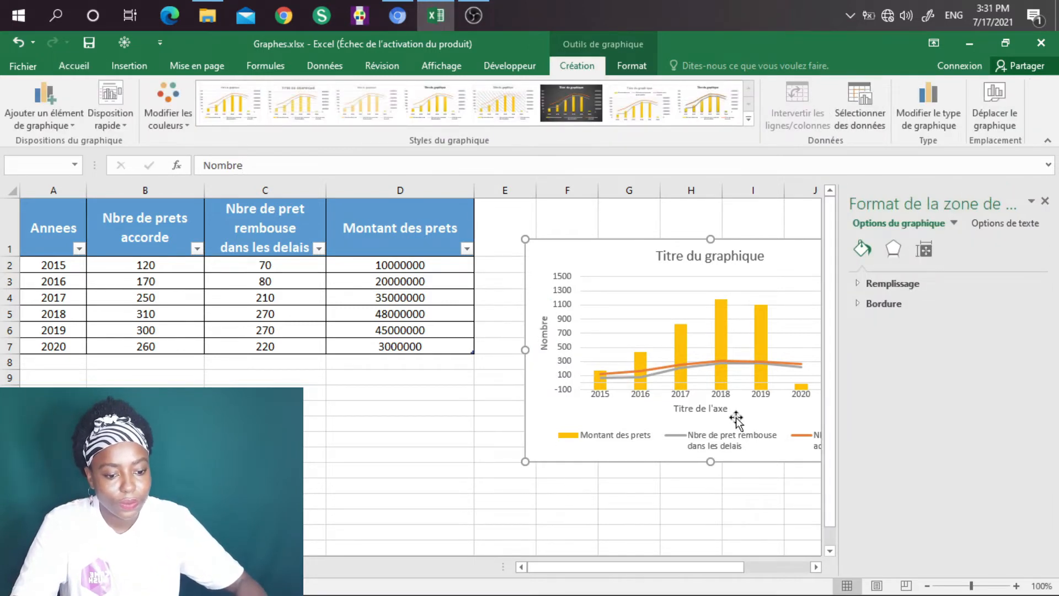
pyautogui.click(1045, 202)
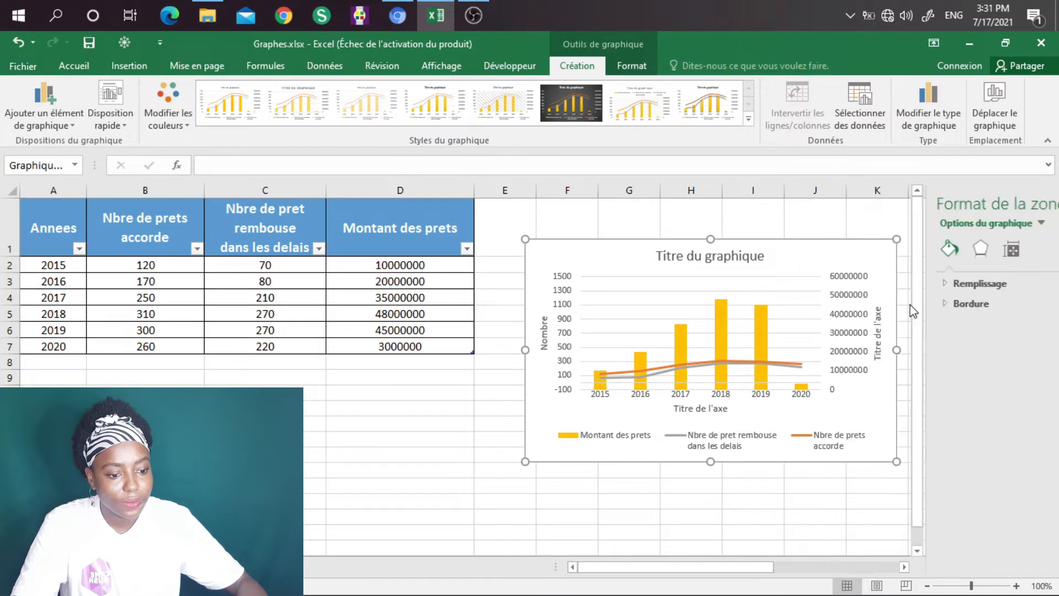
# Rename the secondary vertical axis title as Montants
pyautogui.click(880, 343)
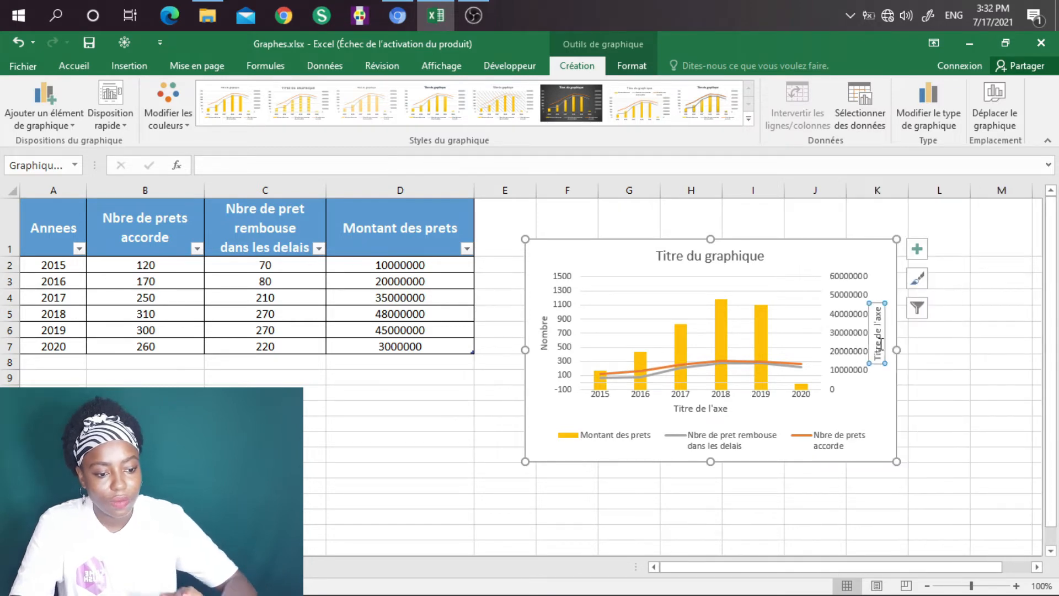
pyautogui.write('Mont')
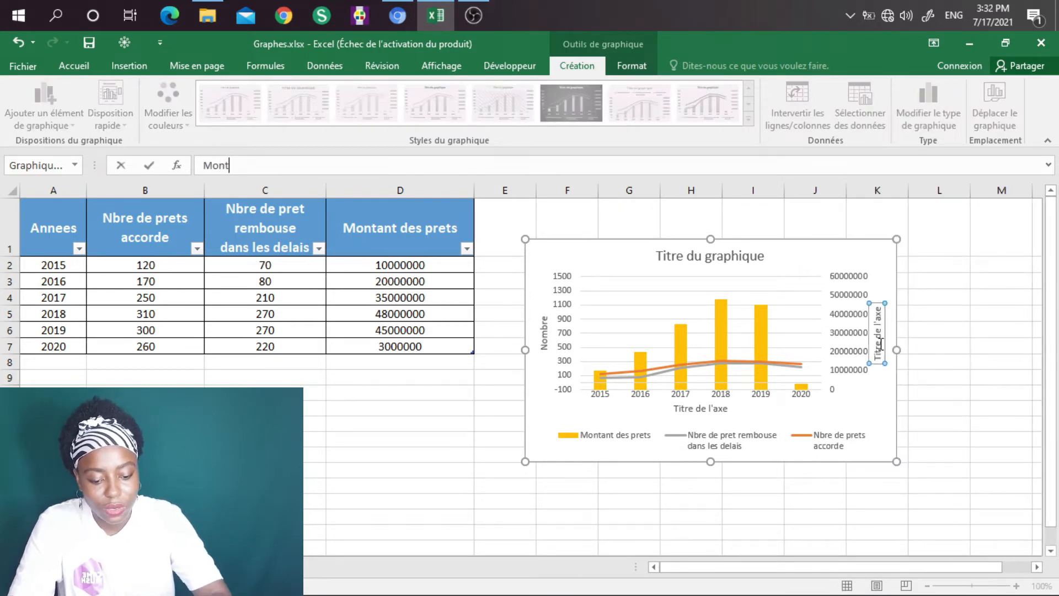
pyautogui.write('ants')
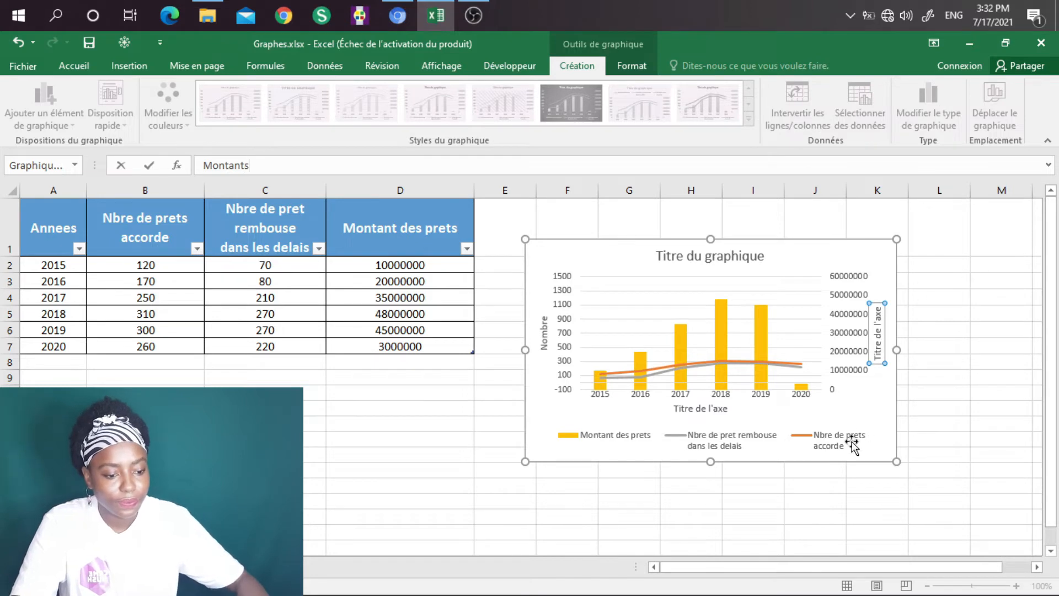
pyautogui.click(873, 414)
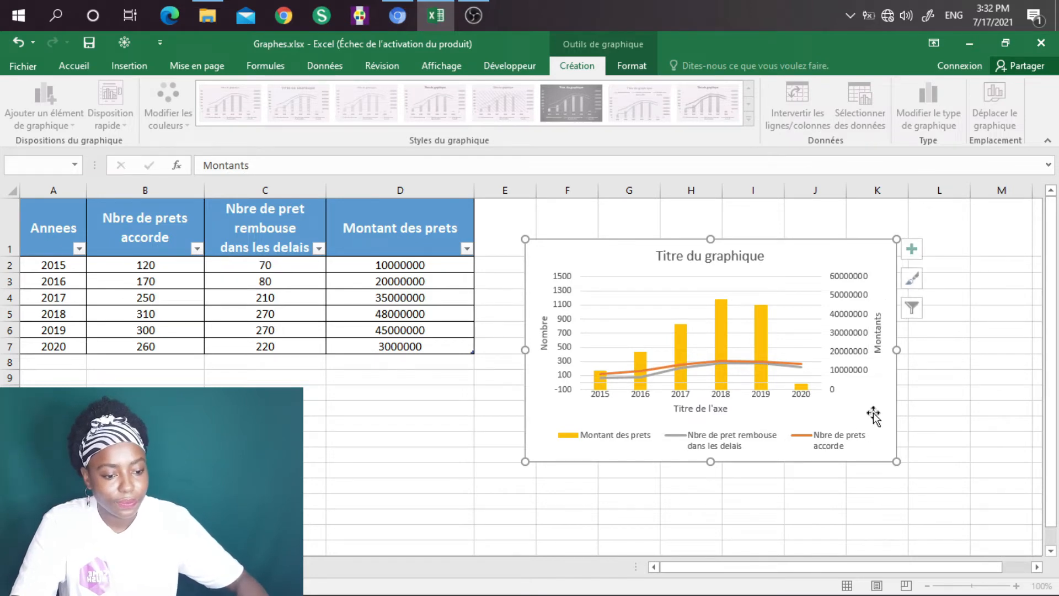
# Rename the chart's horizontal axis title as Annees
pyautogui.click(717, 409)
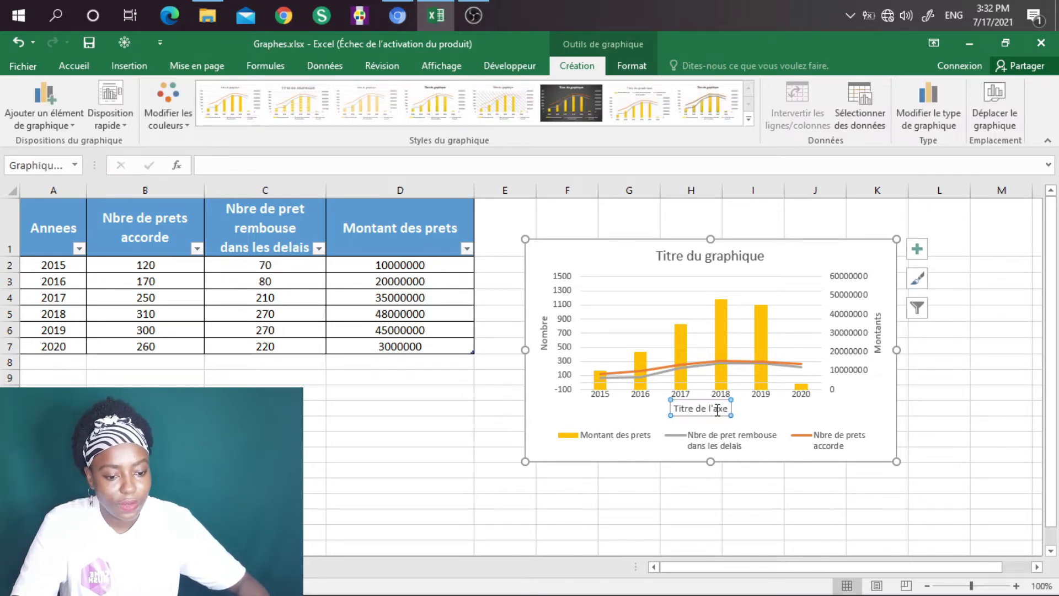
pyautogui.click(676, 408)
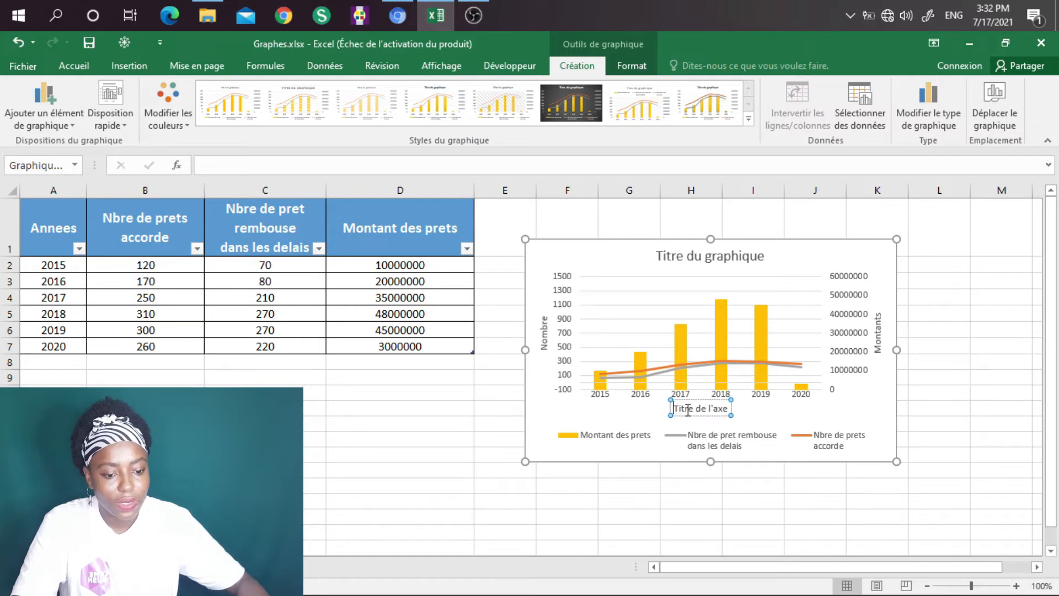
pyautogui.moveTo(697, 408); pyautogui.dragTo(730, 409)
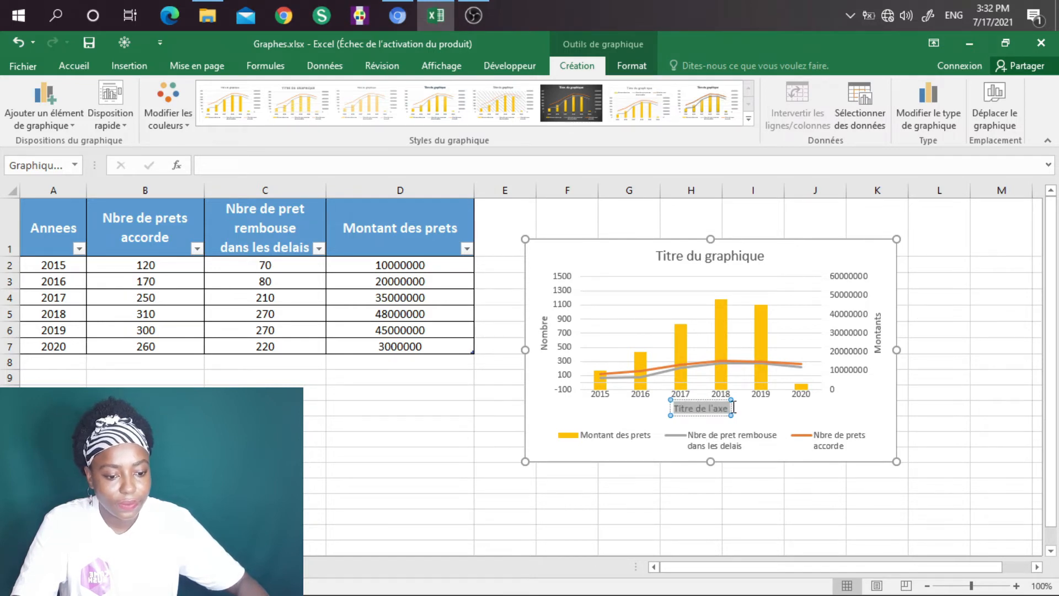
pyautogui.write('Ann')
pyautogui.write('ees')
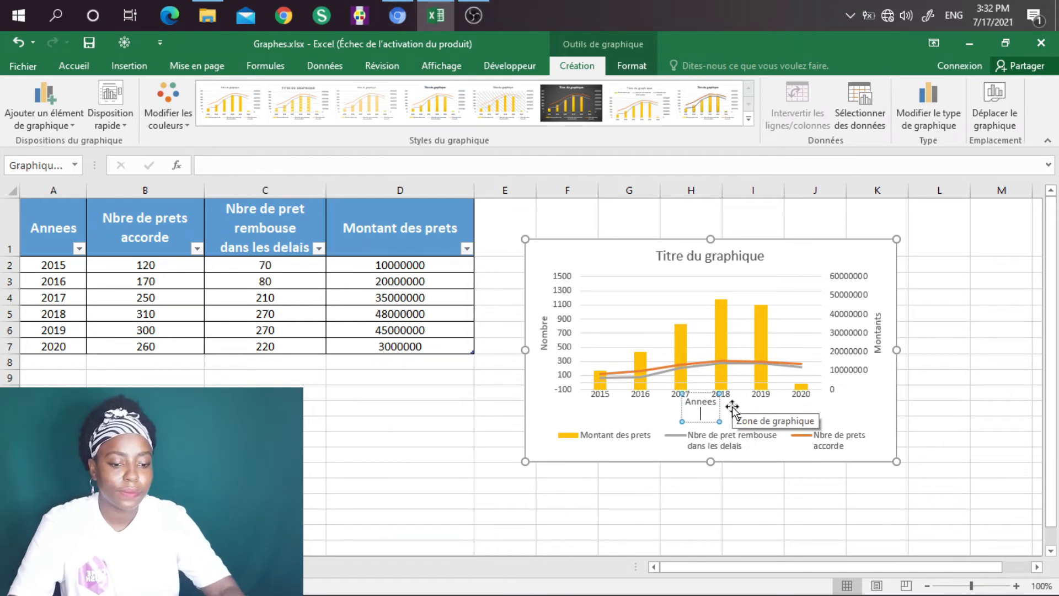
pyautogui.click(651, 413)
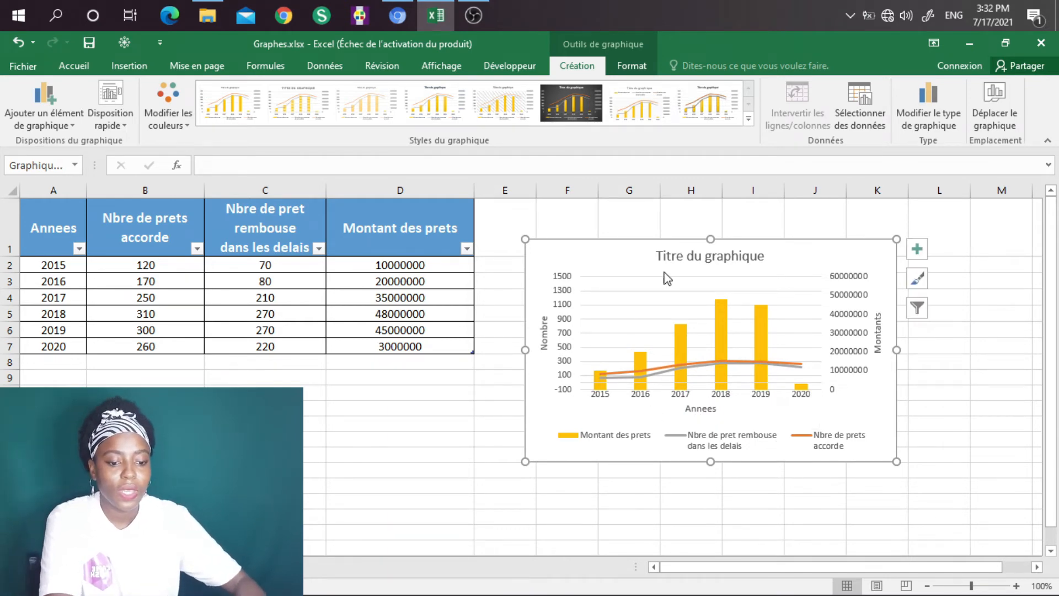
# Replace the chart's placeholder main title with Analyse
pyautogui.click(676, 259)
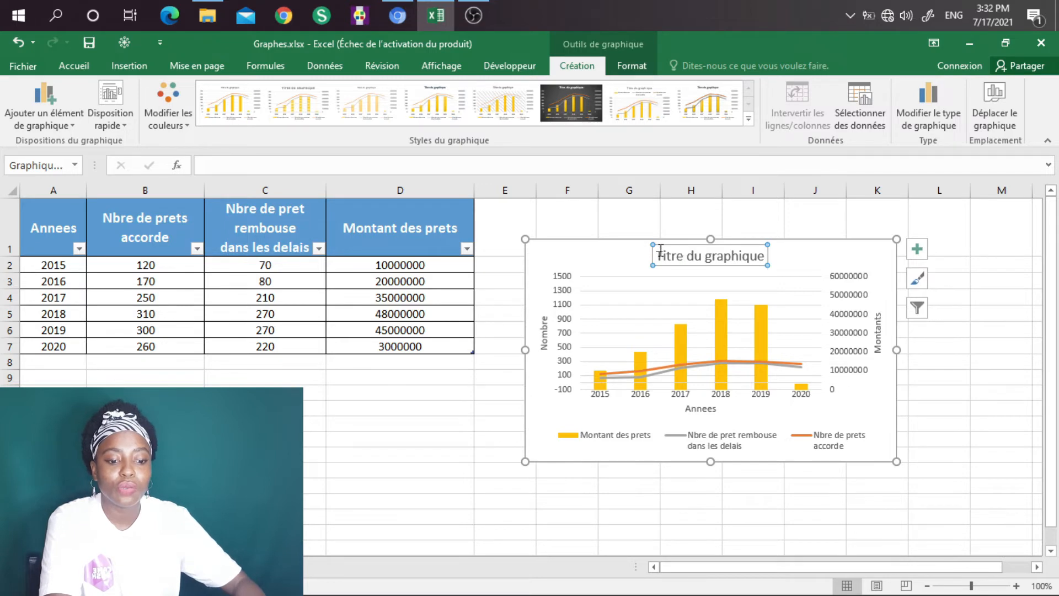
pyautogui.tripleClick(728, 261)
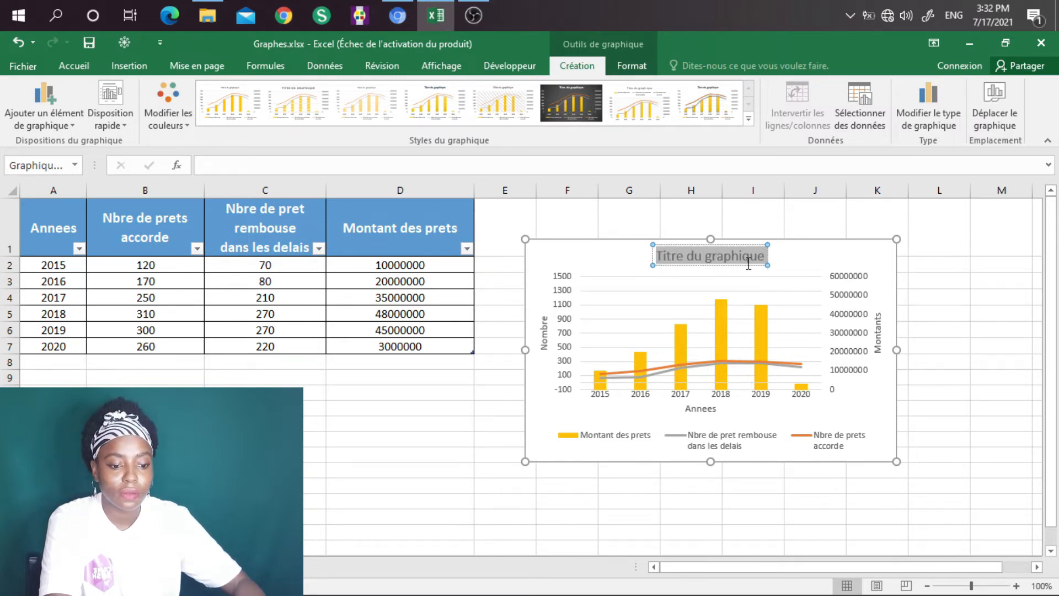
pyautogui.write('A')
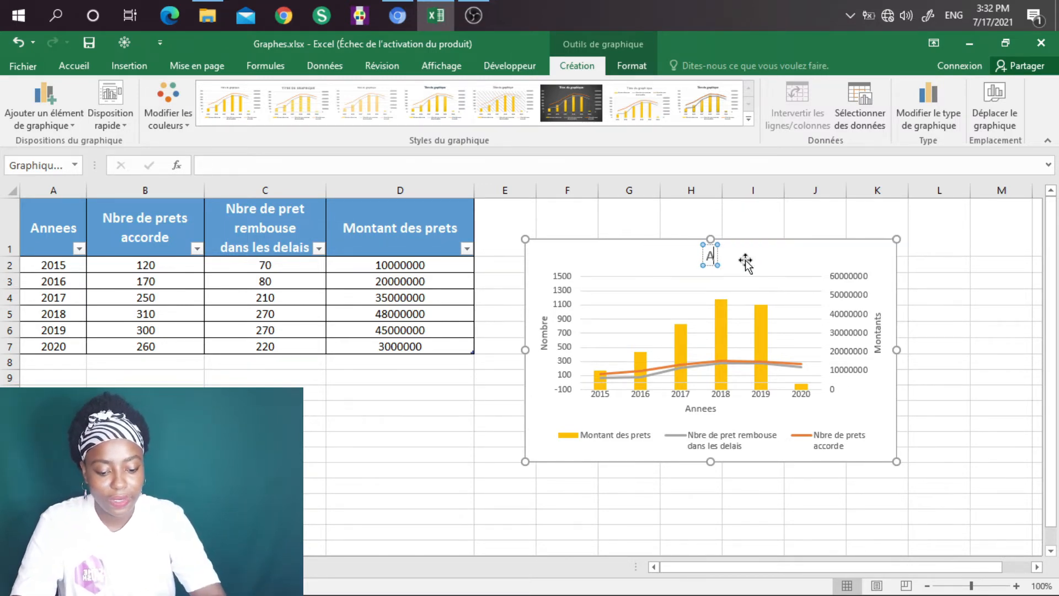
pyautogui.write('nalyse')
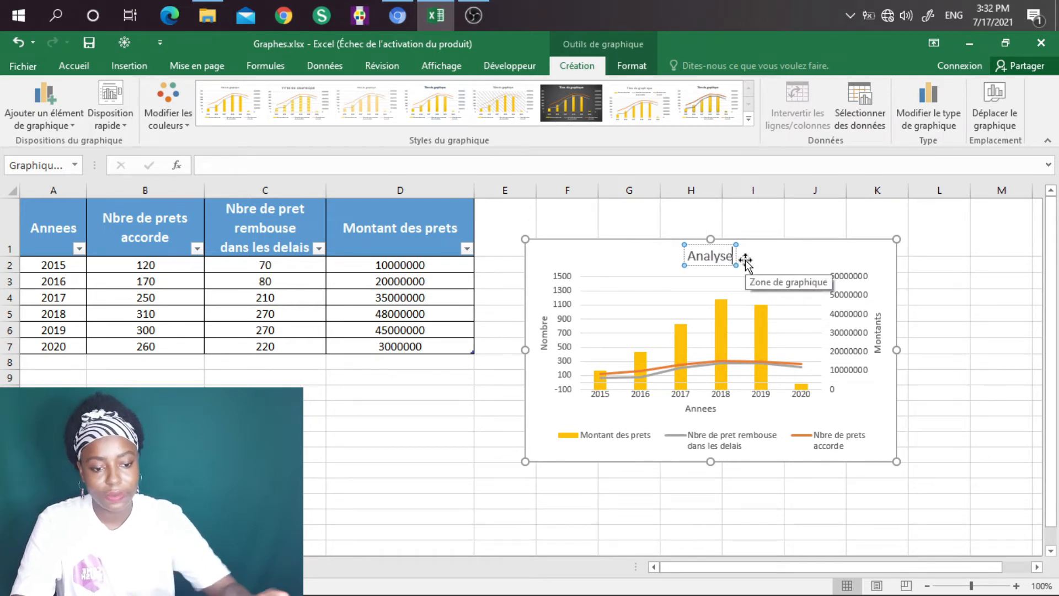
pyautogui.click(632, 257)
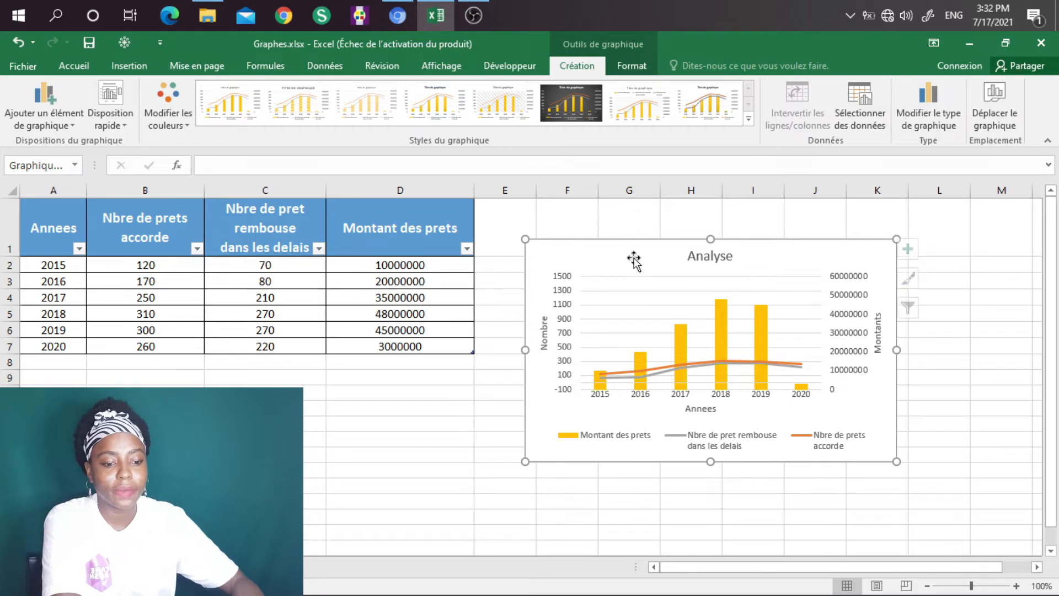
# Apply the dark Style 6 to the combined chart and deselect the chart
pyautogui.click(916, 279)
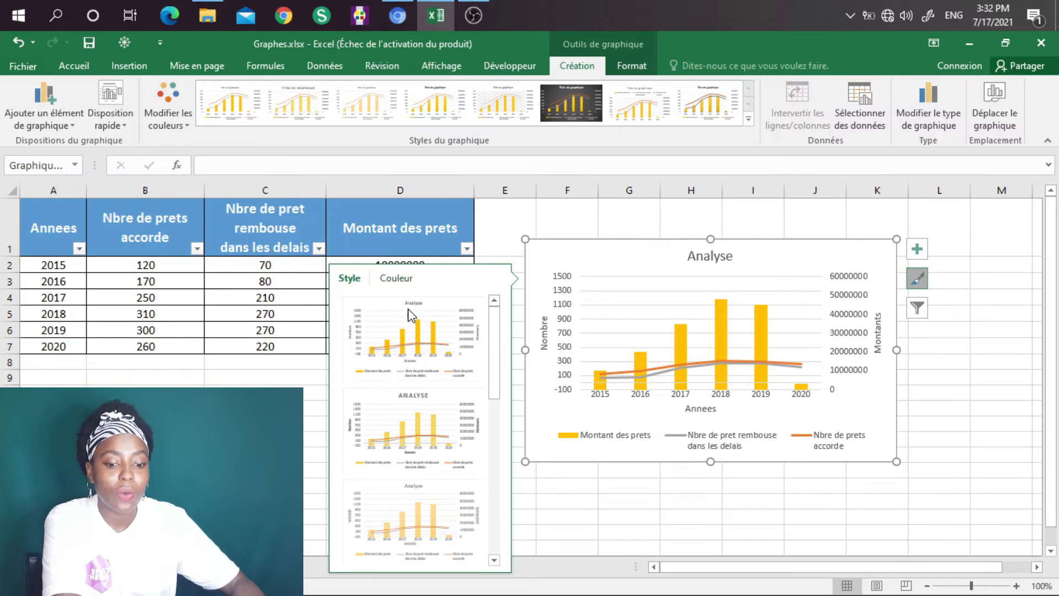
pyautogui.moveTo(494, 353); pyautogui.dragTo(493, 459)
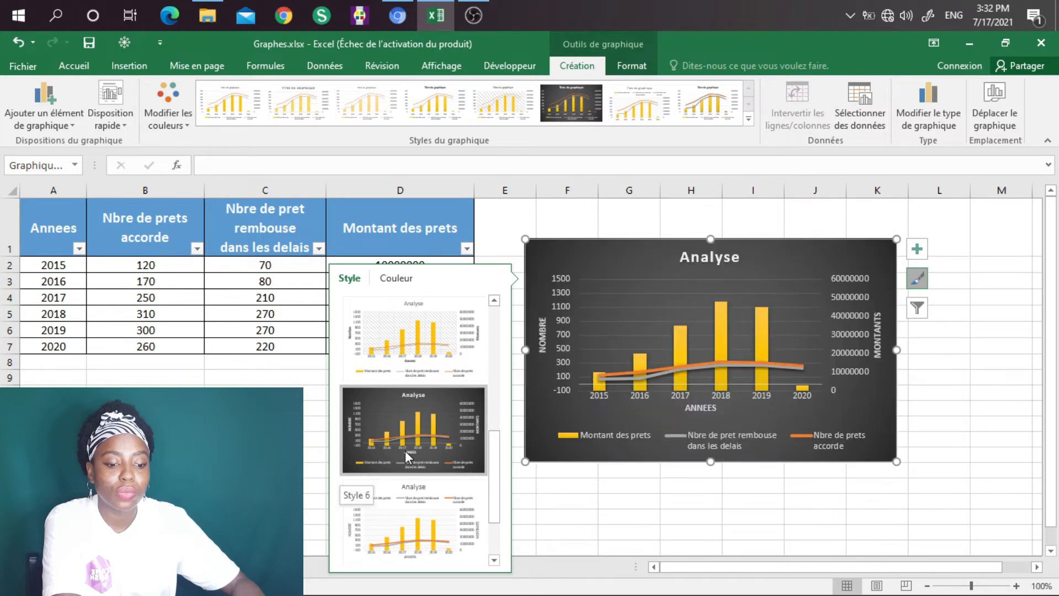
pyautogui.click(405, 450)
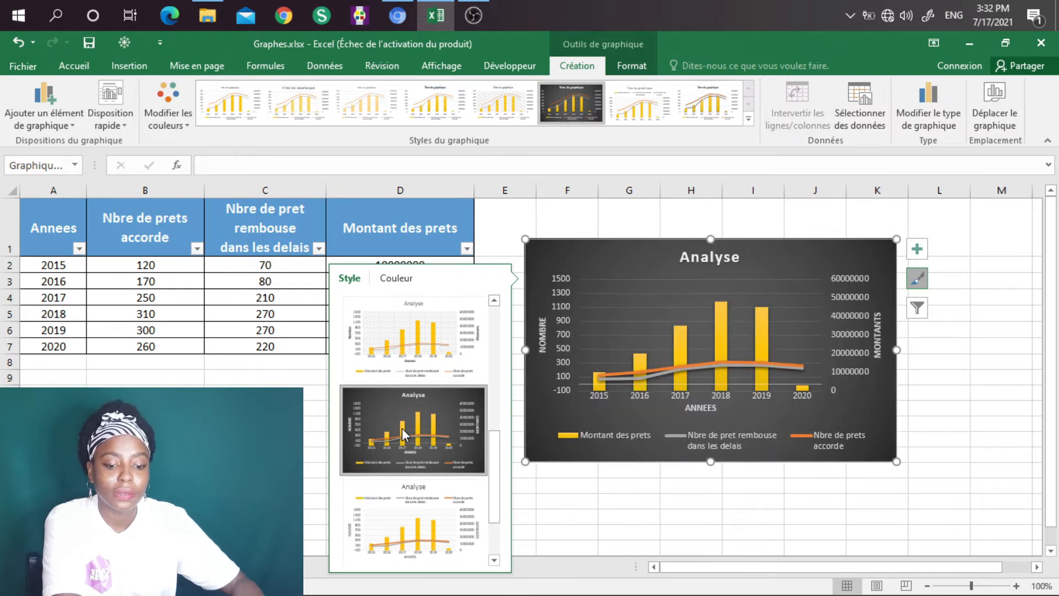
pyautogui.click(665, 502)
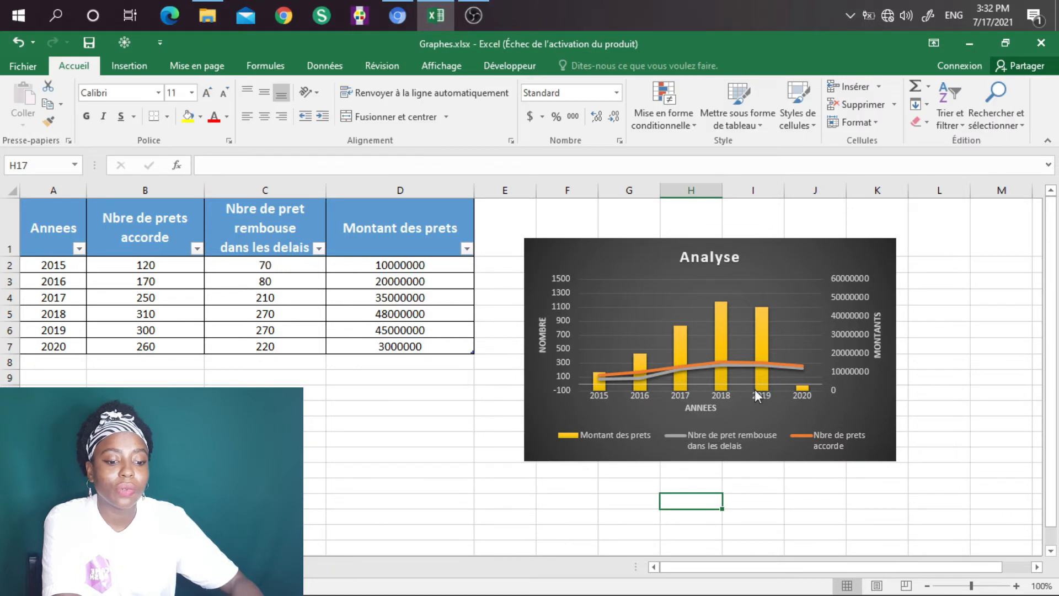
# Use the combined chart's filters to display all its data series, including Annees, and apply the selection
pyautogui.click(772, 248)
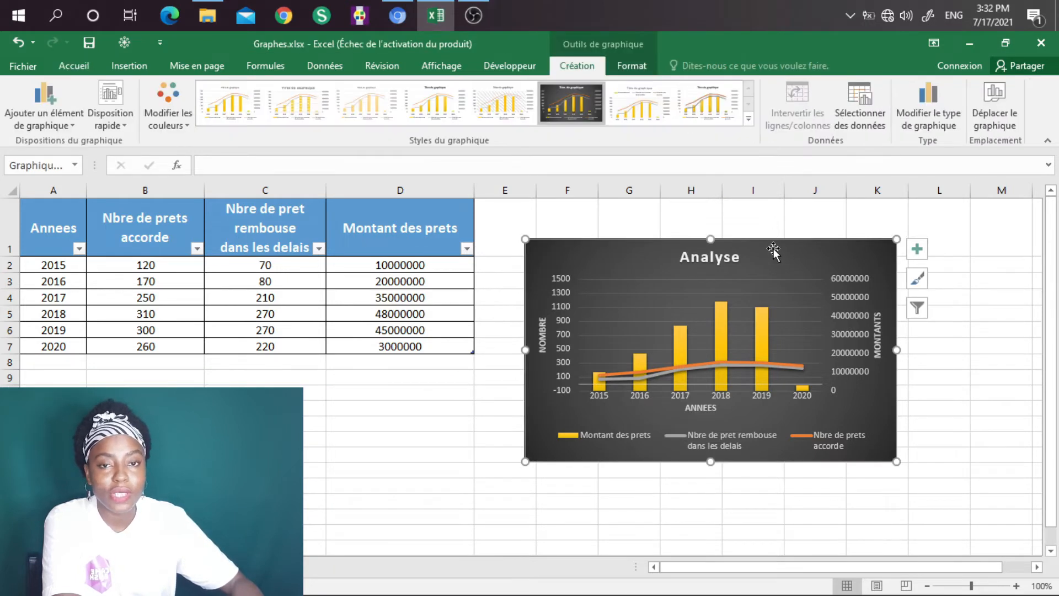
pyautogui.click(917, 309)
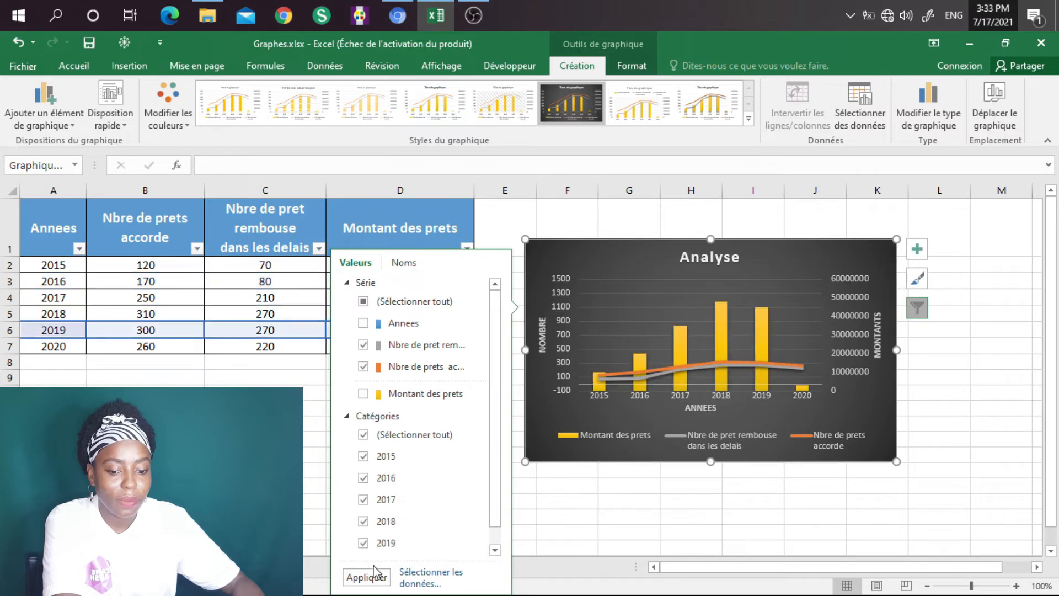
pyautogui.click(375, 579)
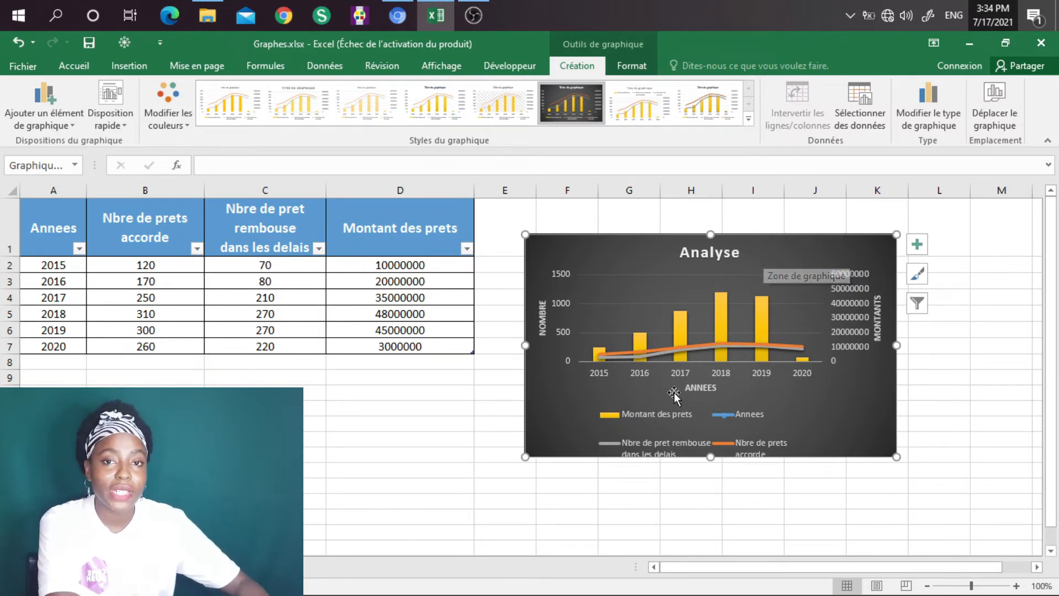
pyautogui.moveTo(713, 313)
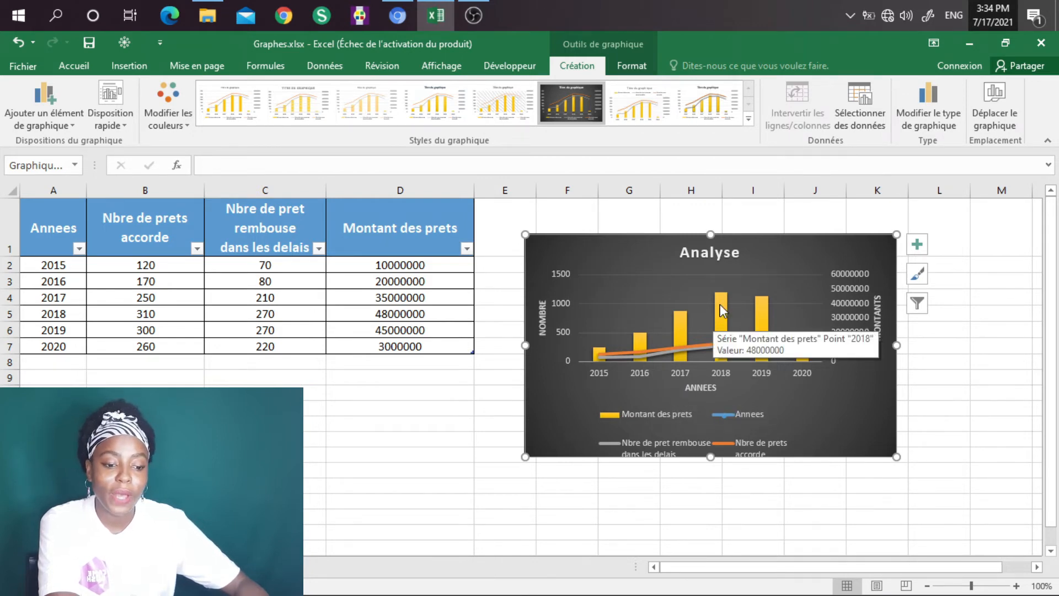
pyautogui.click(720, 300)
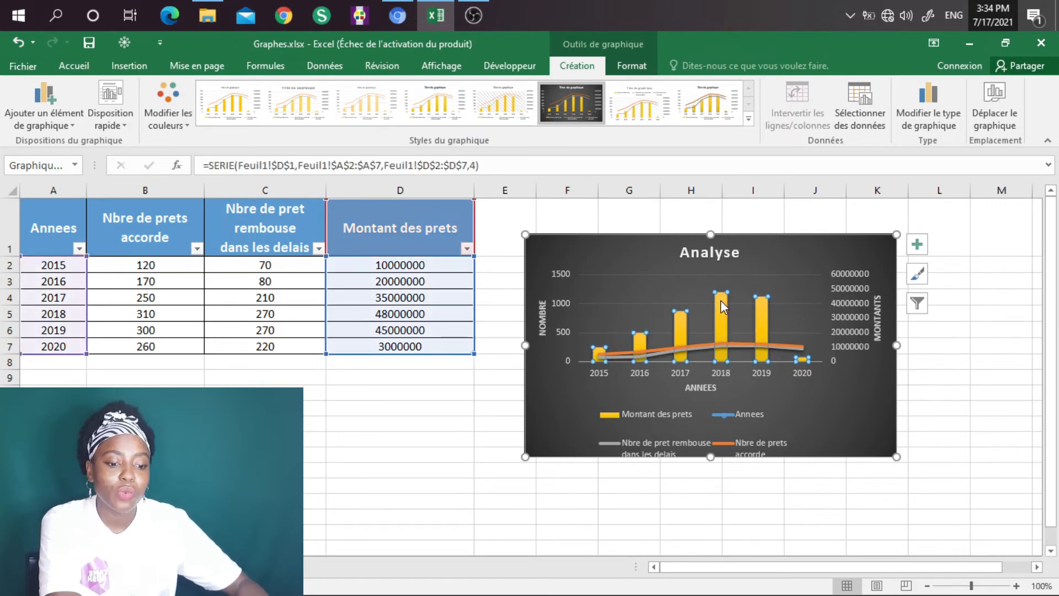
pyautogui.moveTo(723, 308)
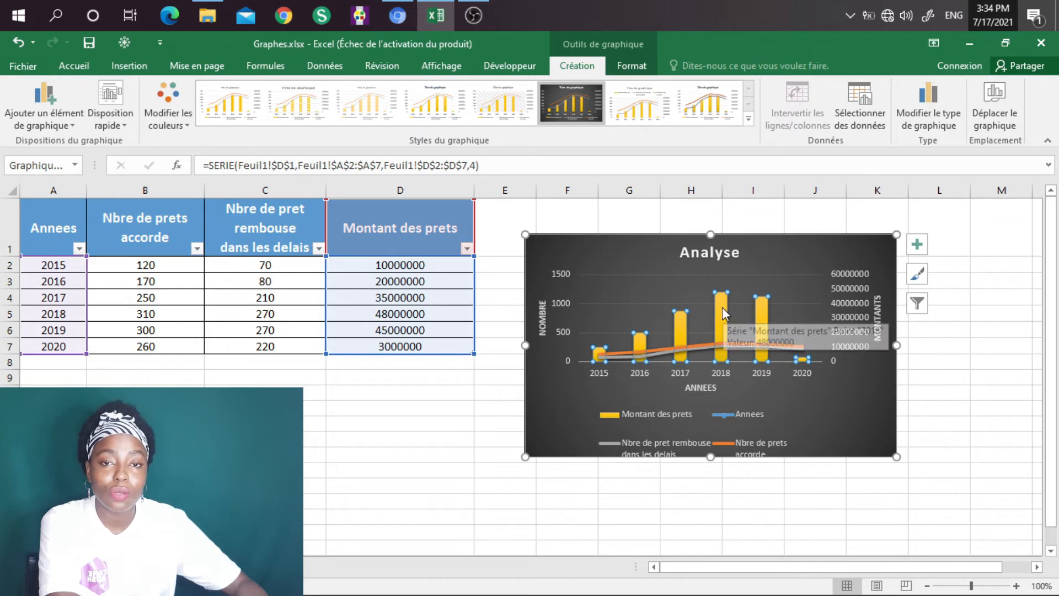
pyautogui.press('Escape')
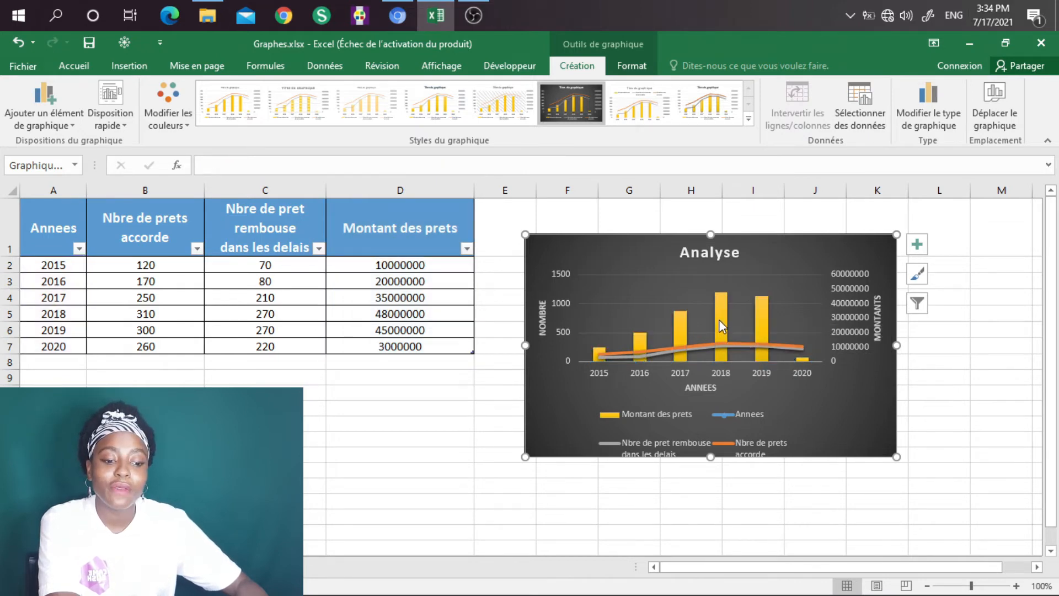
# Give only the 2018 column of the Montant des prets series a solid red fill and close the formatting options
pyautogui.doubleClick(720, 316)
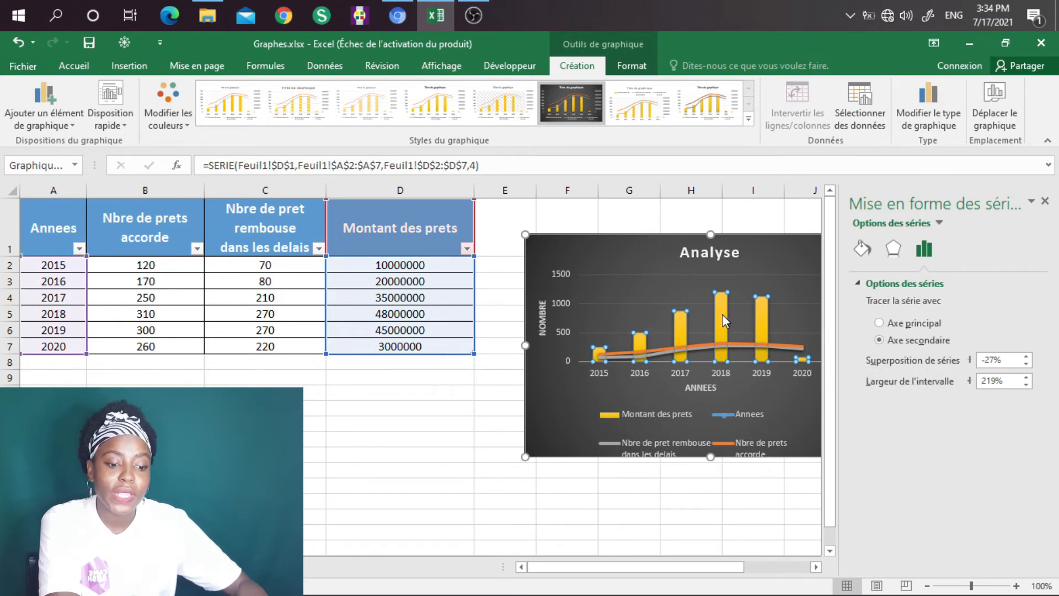
pyautogui.moveTo(720, 325)
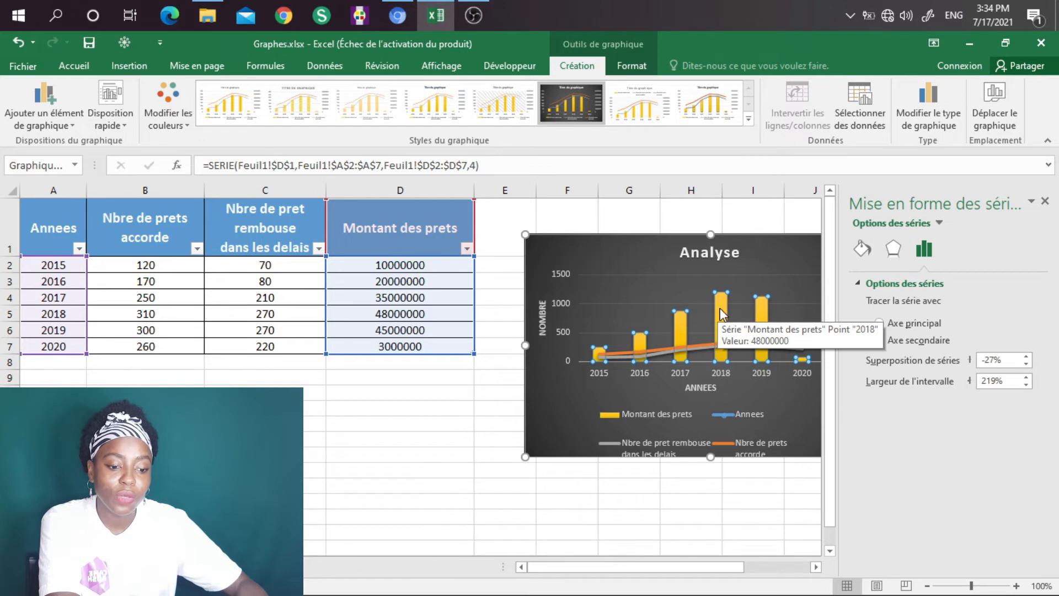
pyautogui.click(721, 315)
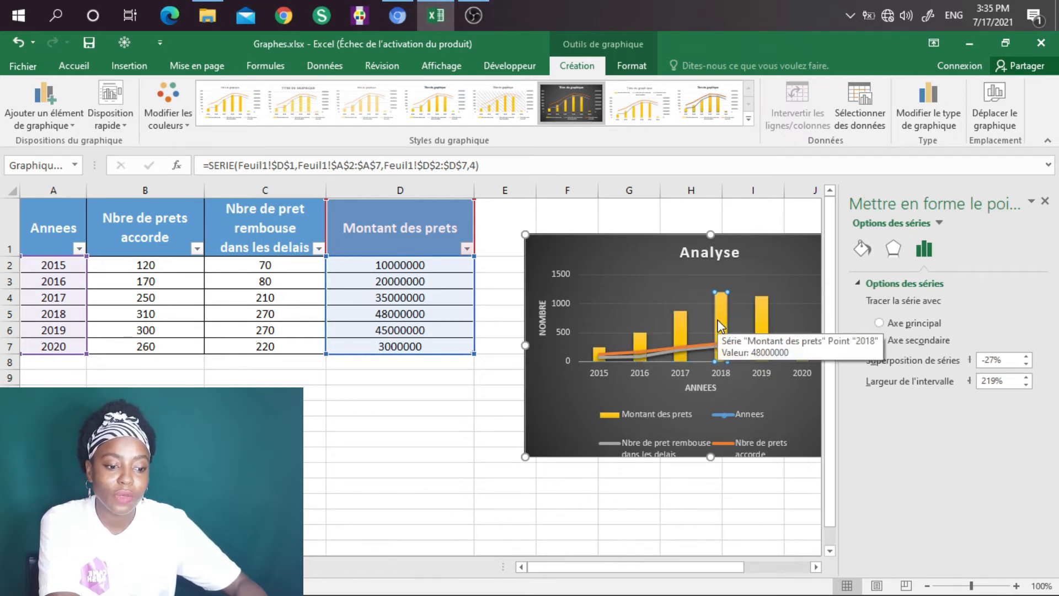
pyautogui.click(862, 250)
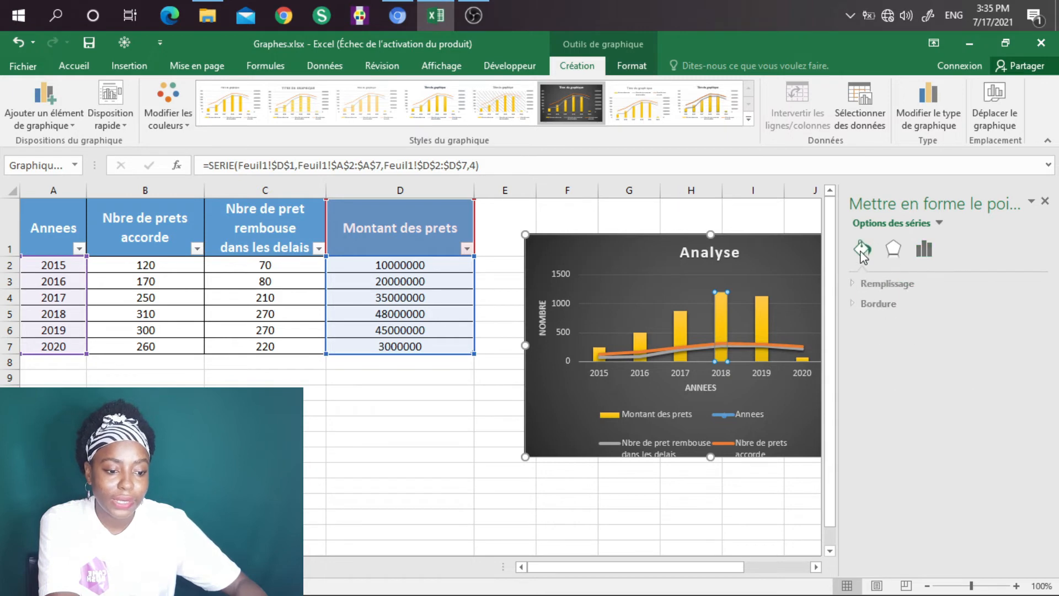
pyautogui.click(859, 284)
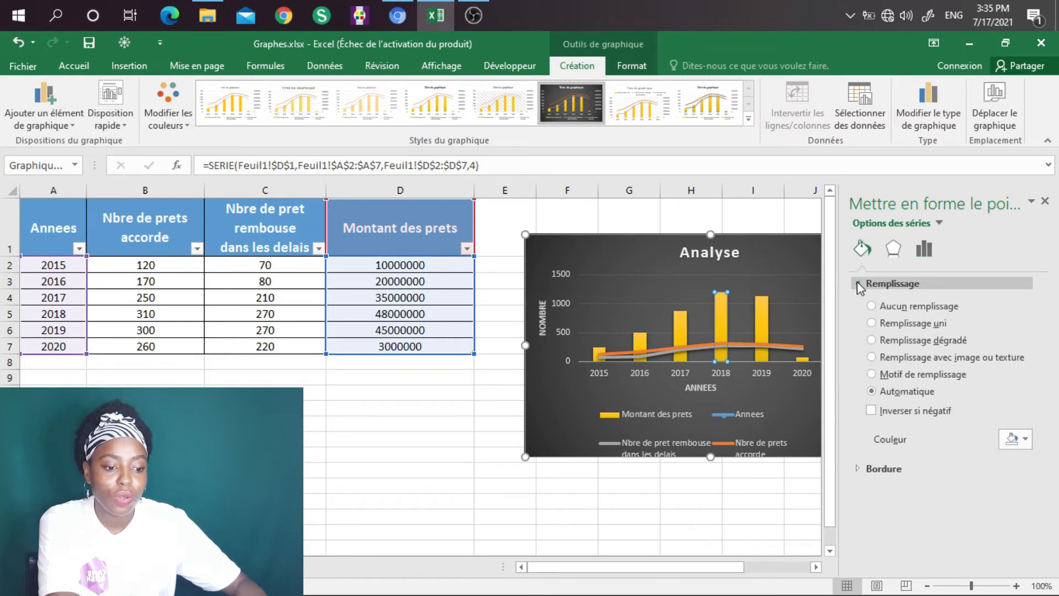
pyautogui.click(1025, 440)
pyautogui.click(943, 561)
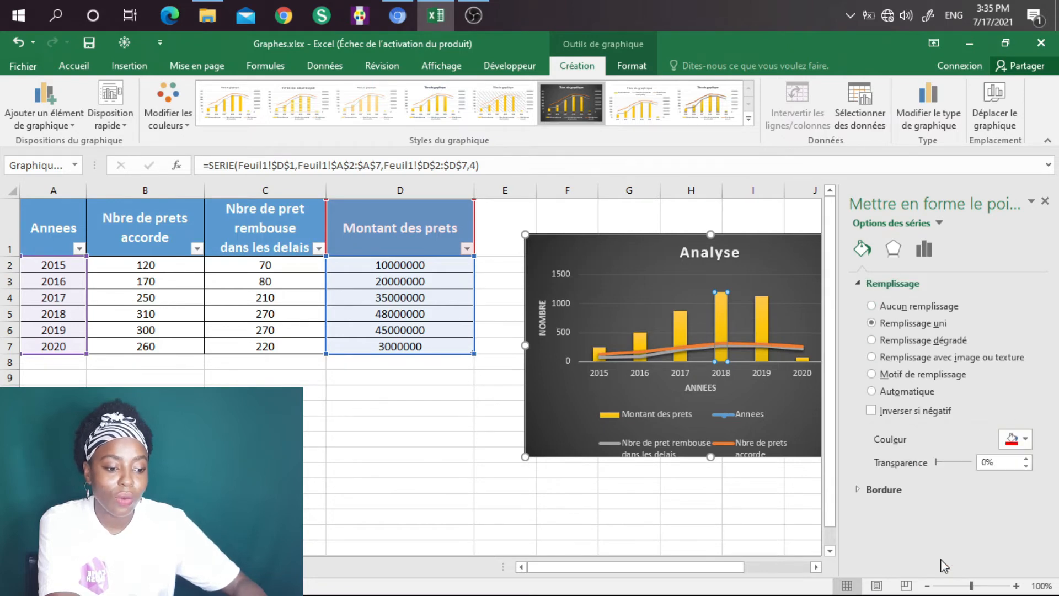
pyautogui.click(647, 495)
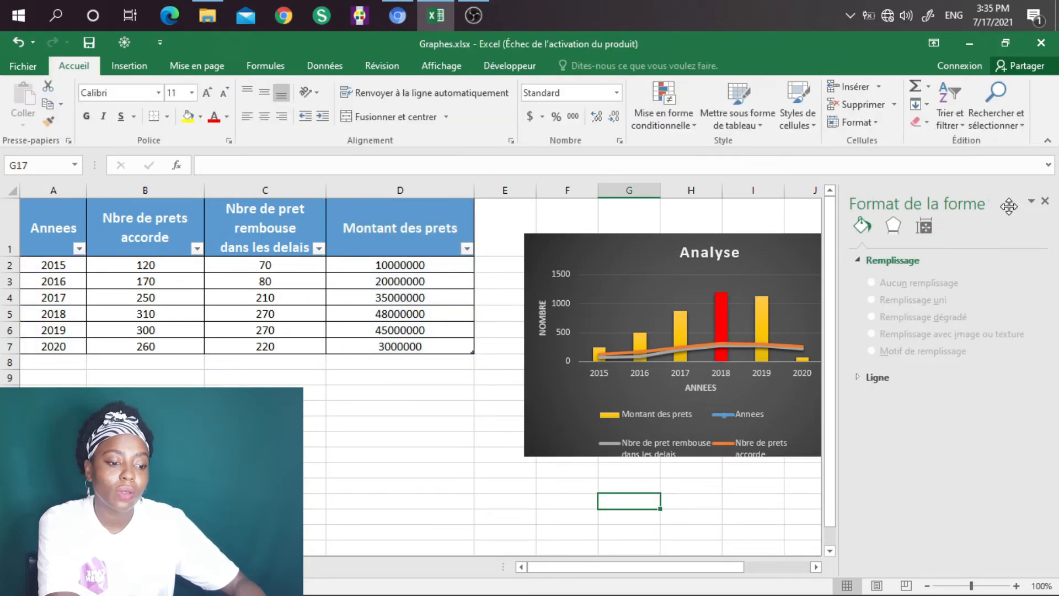
pyautogui.click(1045, 201)
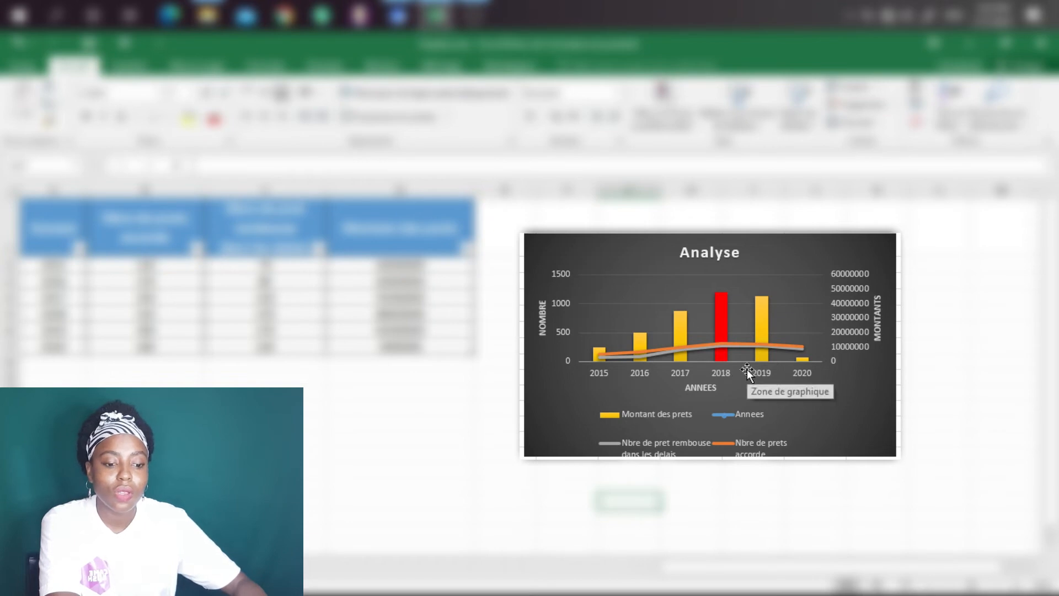
pyautogui.moveTo(723, 342)
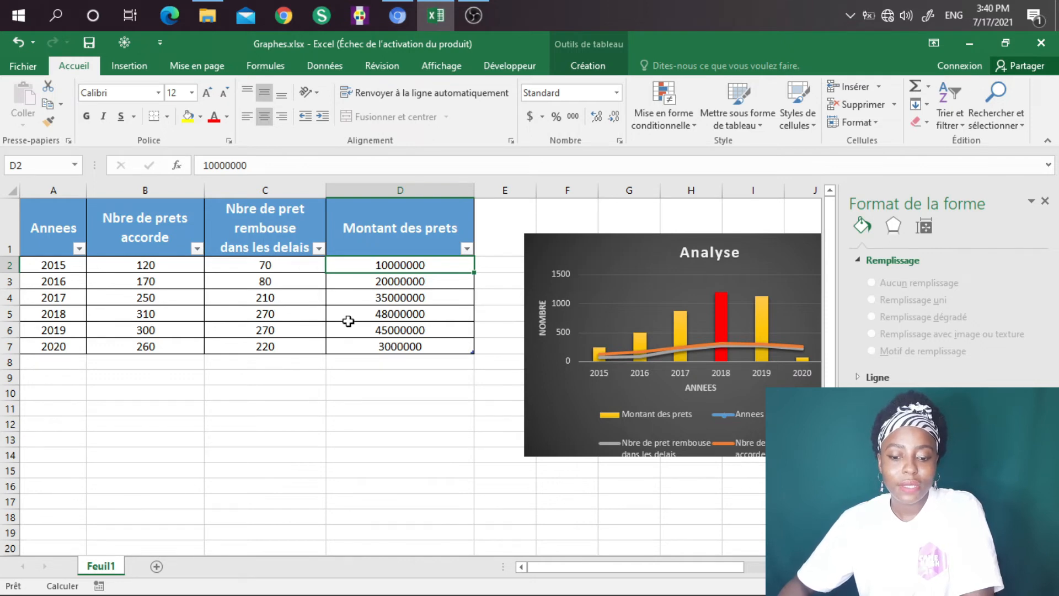
# Insert a 3D pie chart from the Montant des prets values in D2:D7 and place it below the table
pyautogui.moveTo(384, 264); pyautogui.dragTo(400, 347)
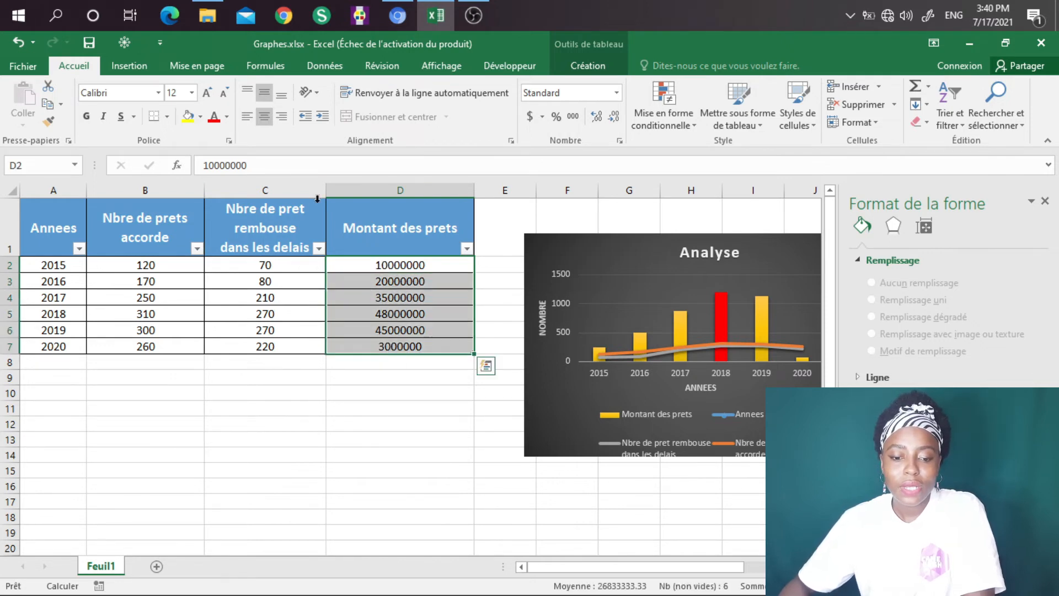
pyautogui.click(125, 66)
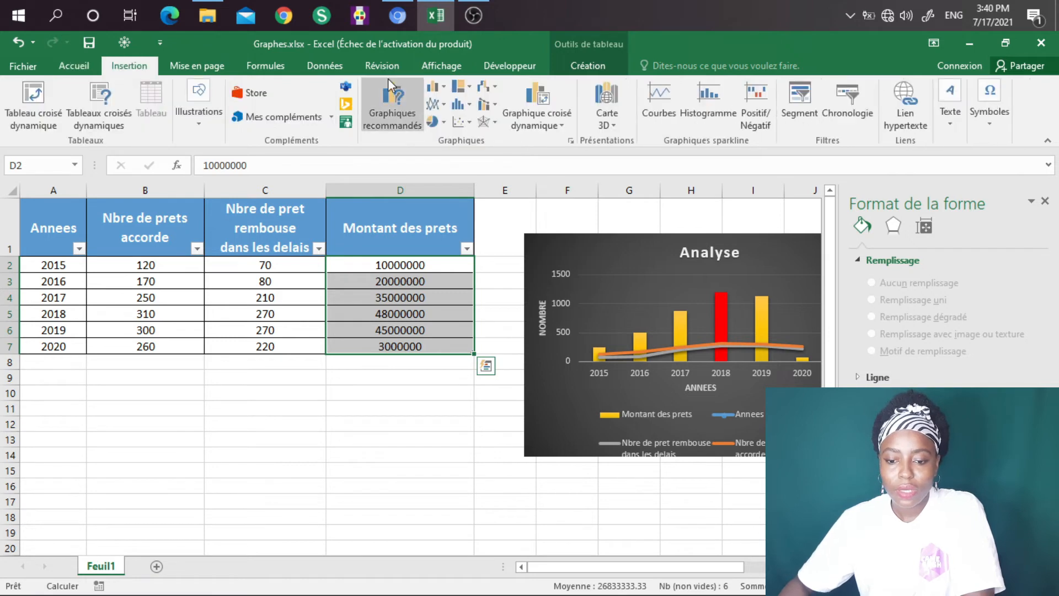
pyautogui.click(440, 121)
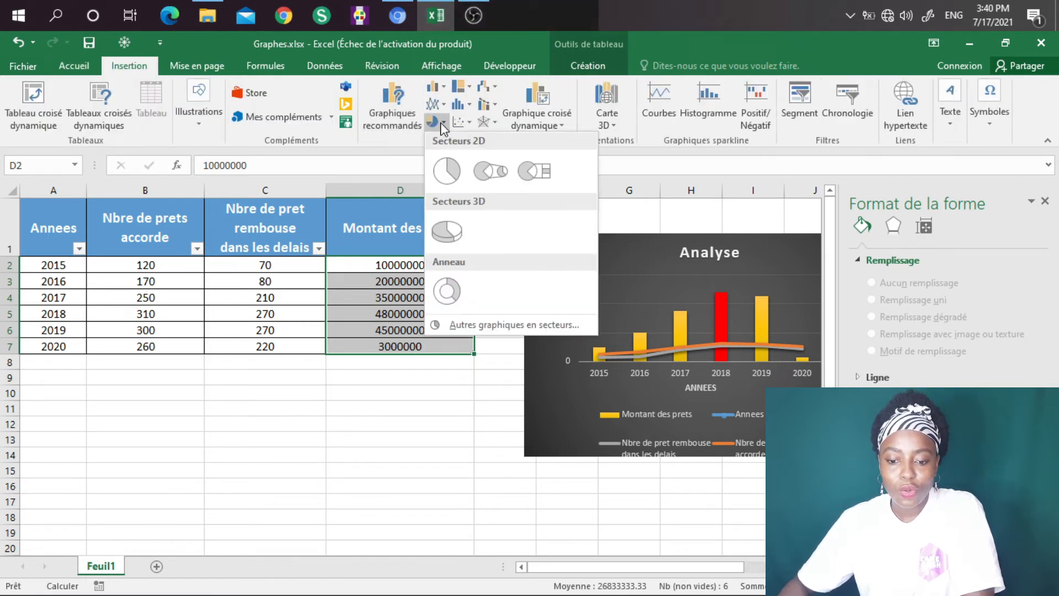
pyautogui.click(441, 236)
pyautogui.moveTo(303, 296); pyautogui.dragTo(265, 364)
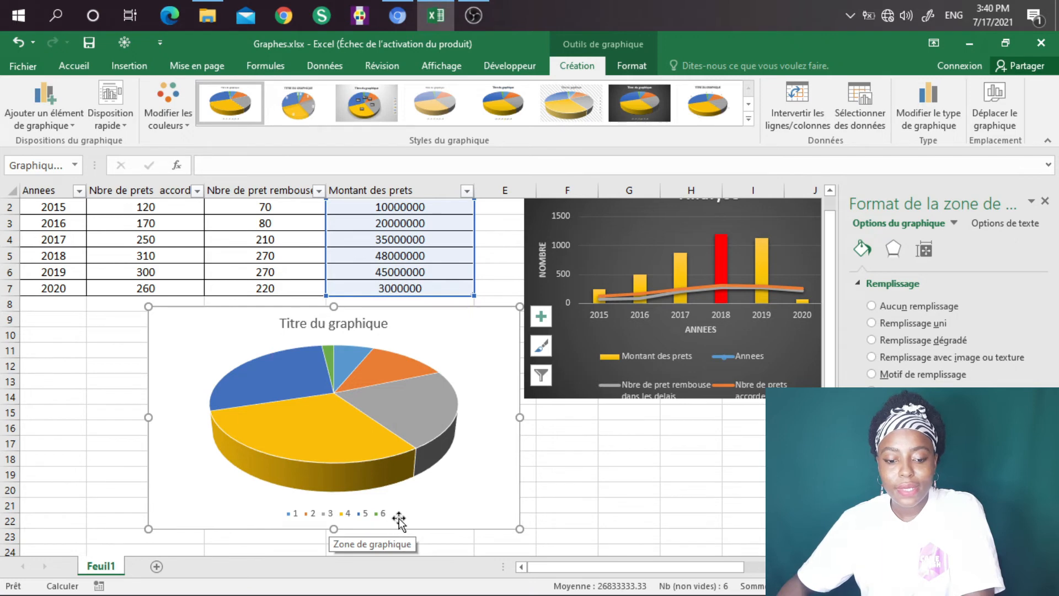
# Set the pie chart's category labels to the years in A2:A7 and apply the data source change
pyautogui.rightClick(447, 491)
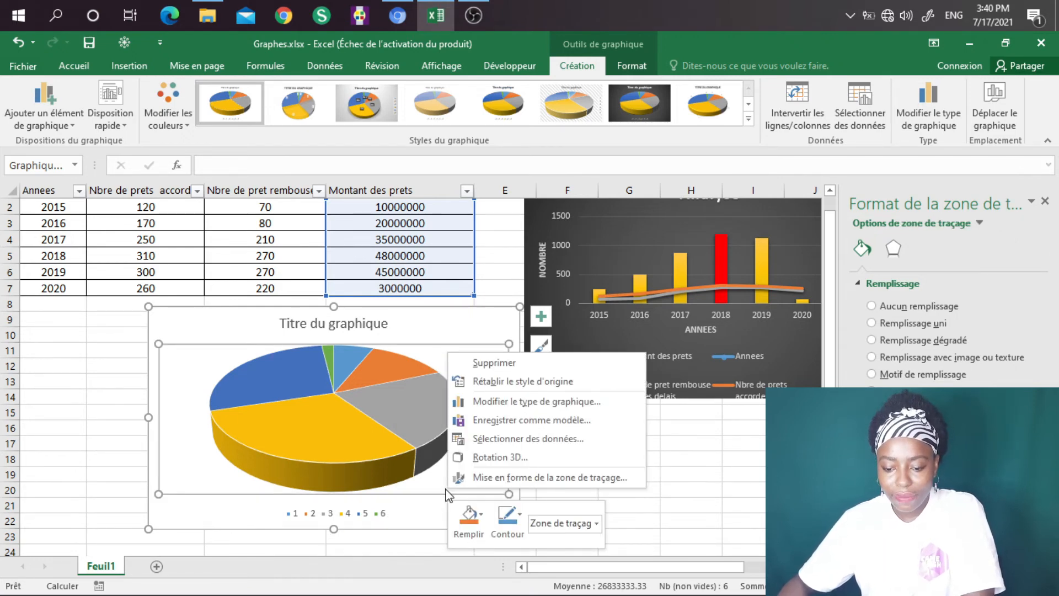
pyautogui.click(521, 443)
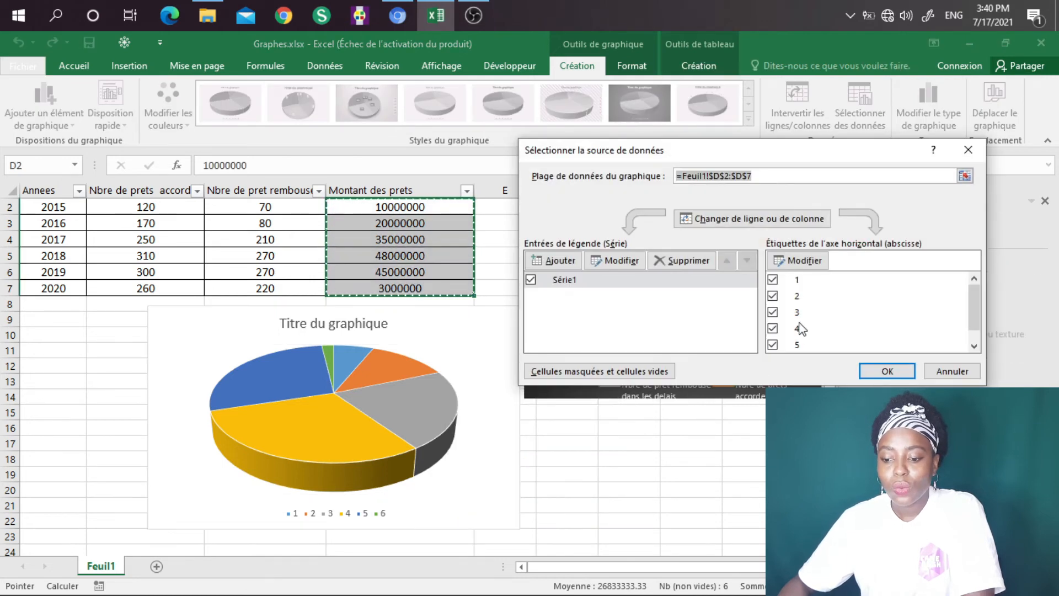
pyautogui.click(800, 262)
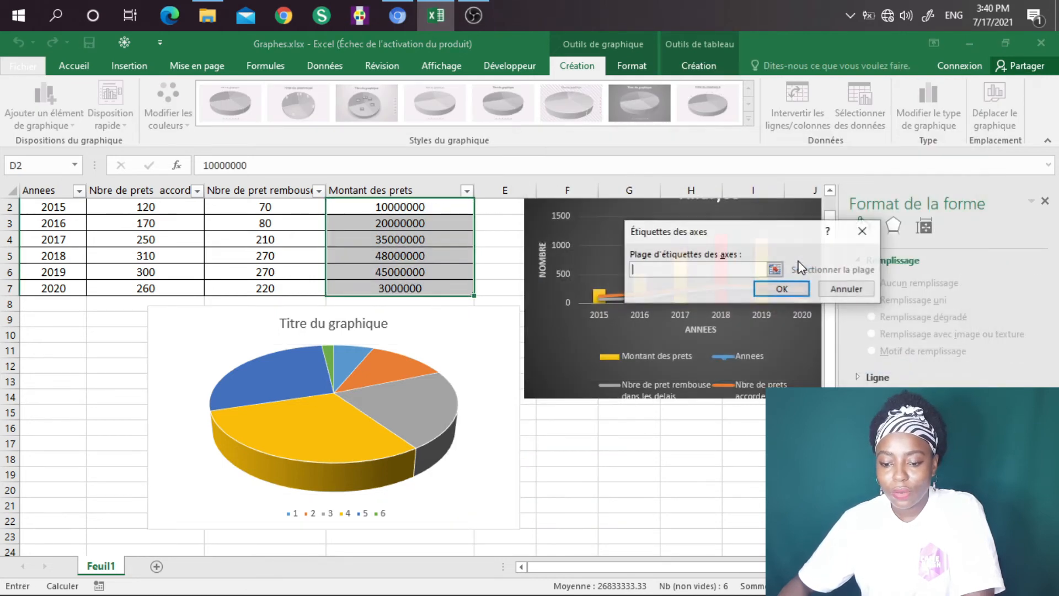
pyautogui.moveTo(44, 200); pyautogui.dragTo(52, 288)
pyautogui.click(782, 289)
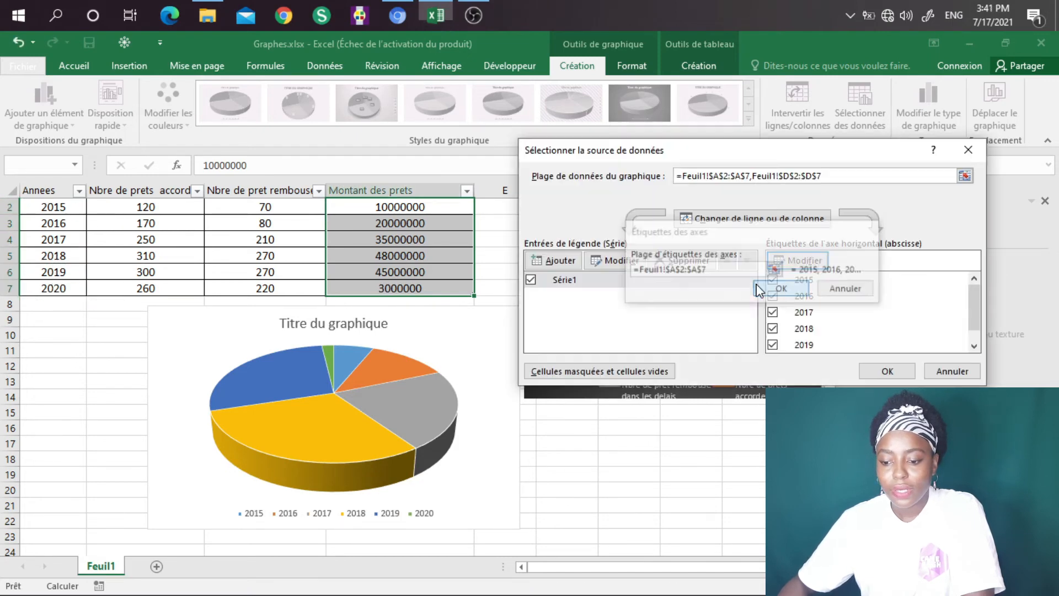
pyautogui.click(887, 371)
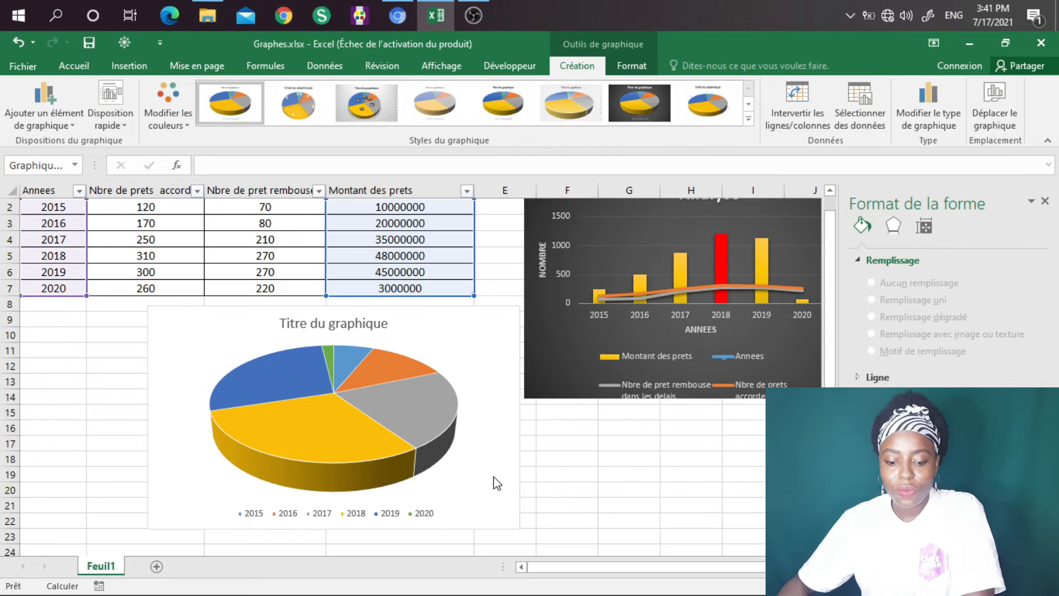
# Add data labels to the slices of the pie chart
pyautogui.click(345, 501)
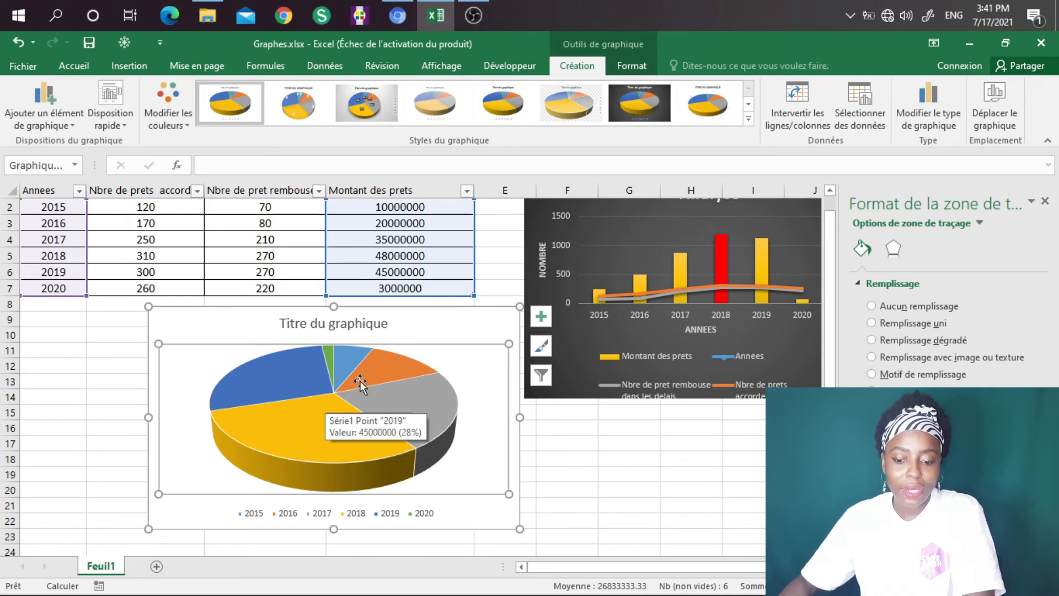
pyautogui.click(540, 316)
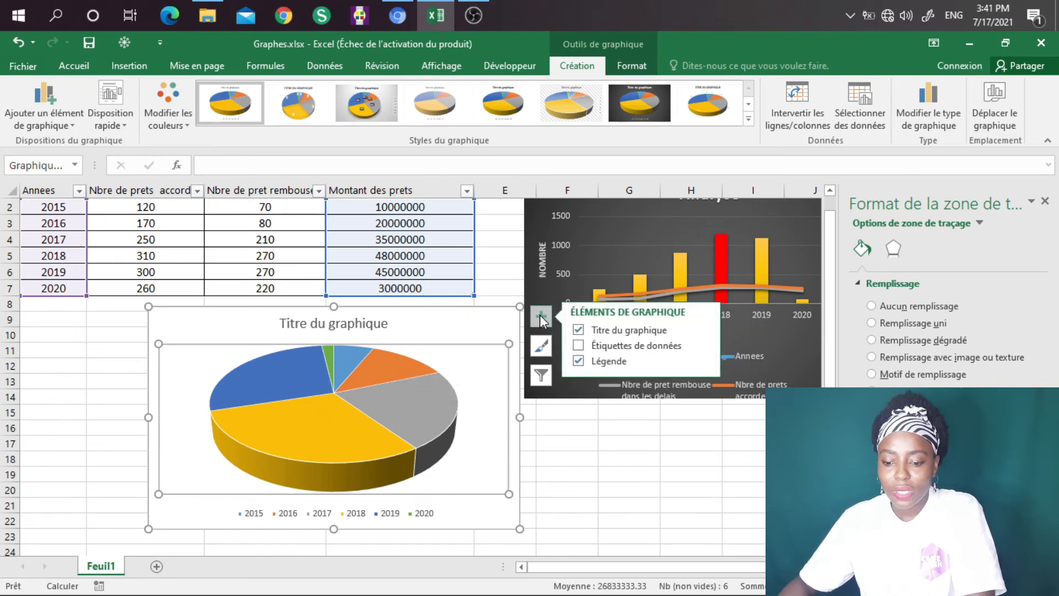
pyautogui.click(581, 344)
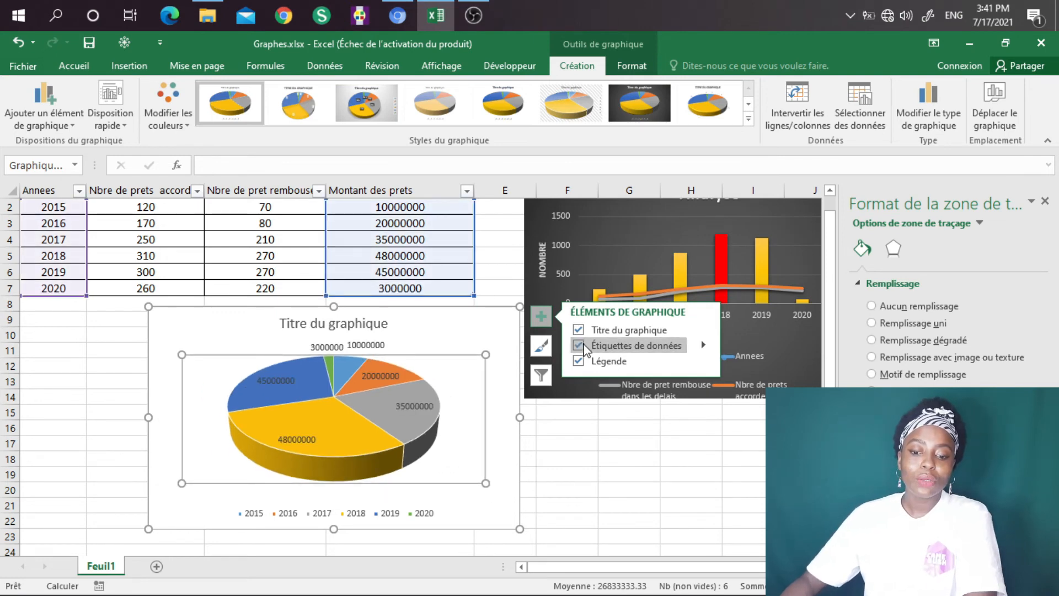
# Make the pie chart's data labels show percentages instead of values, position them at Bord extérieur, and deselect the chart
pyautogui.click(706, 349)
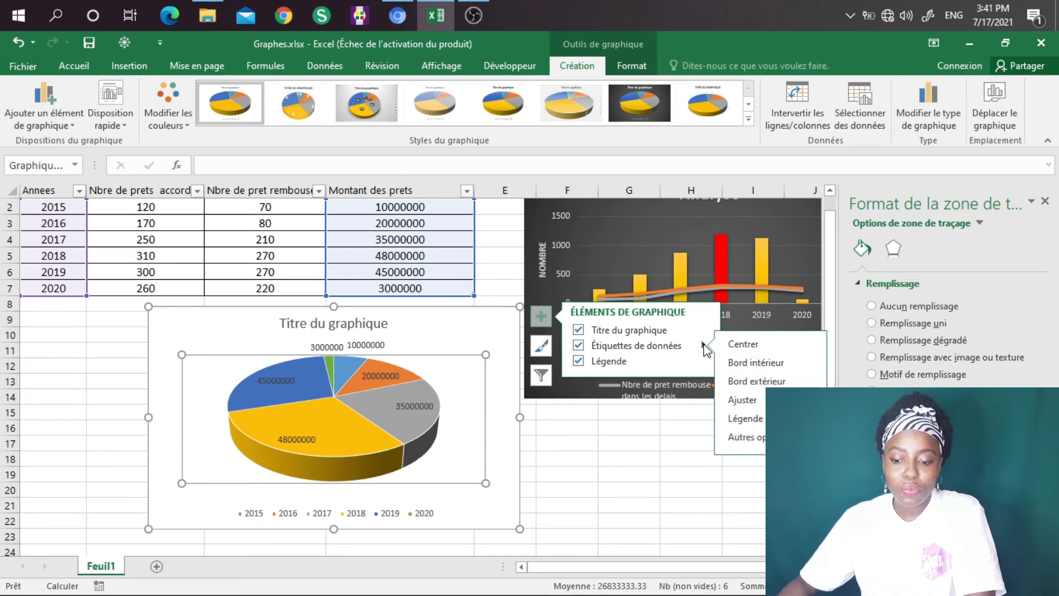
pyautogui.click(754, 438)
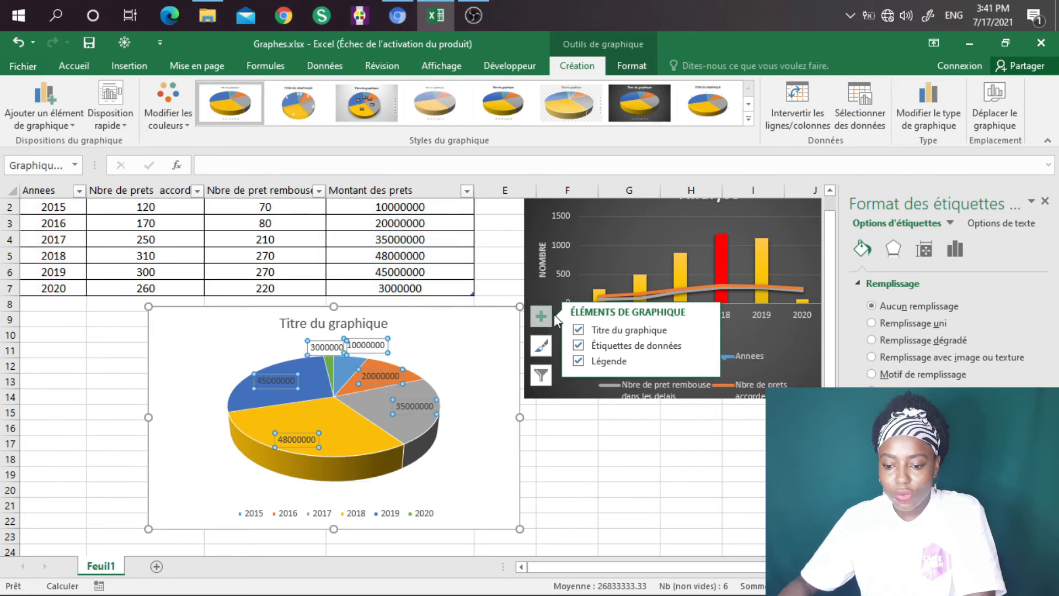
pyautogui.click(703, 346)
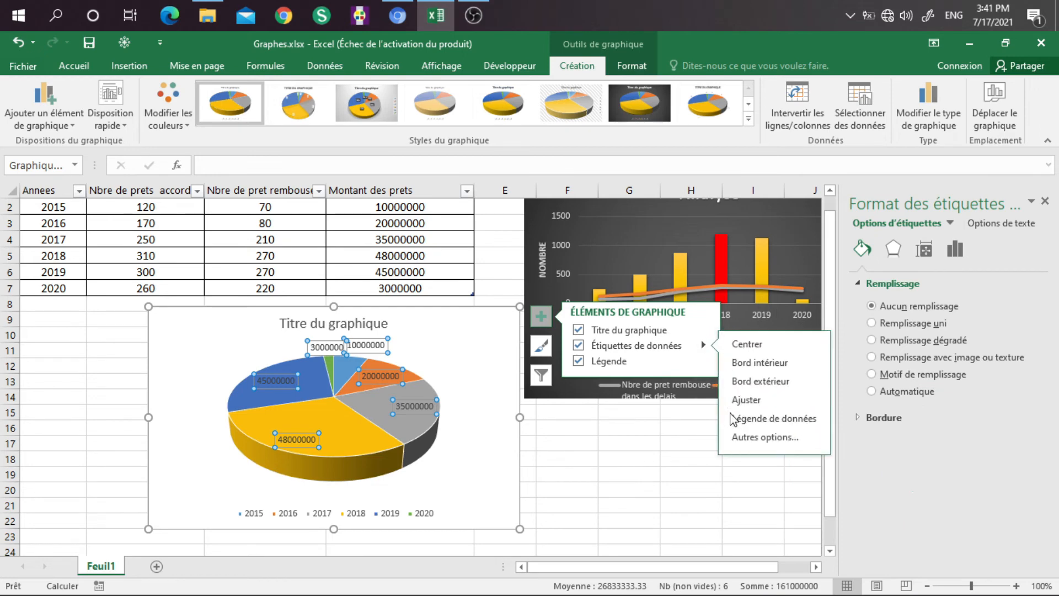
pyautogui.click(754, 437)
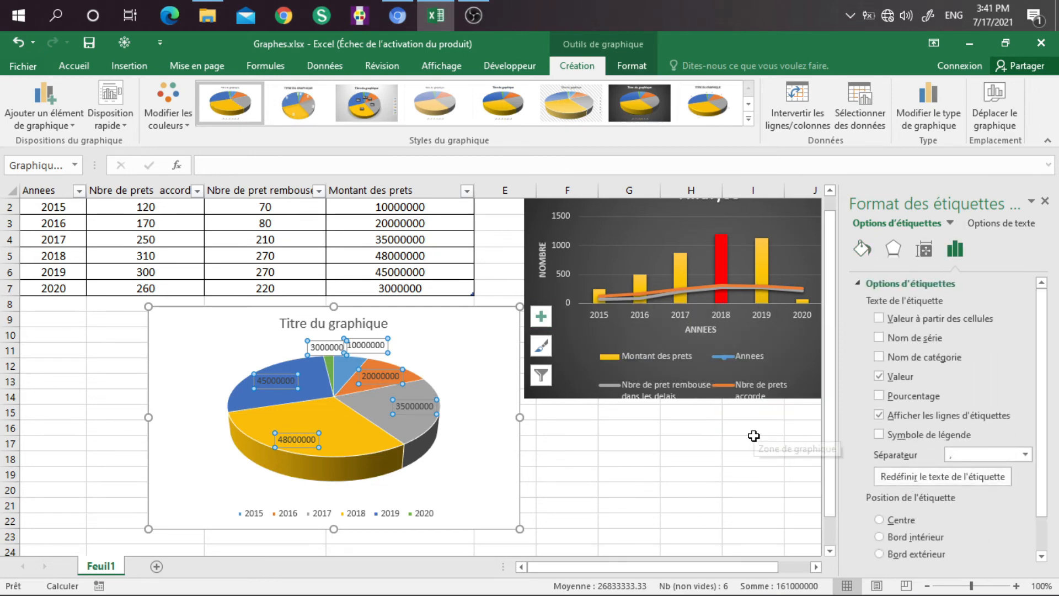
pyautogui.click(880, 375)
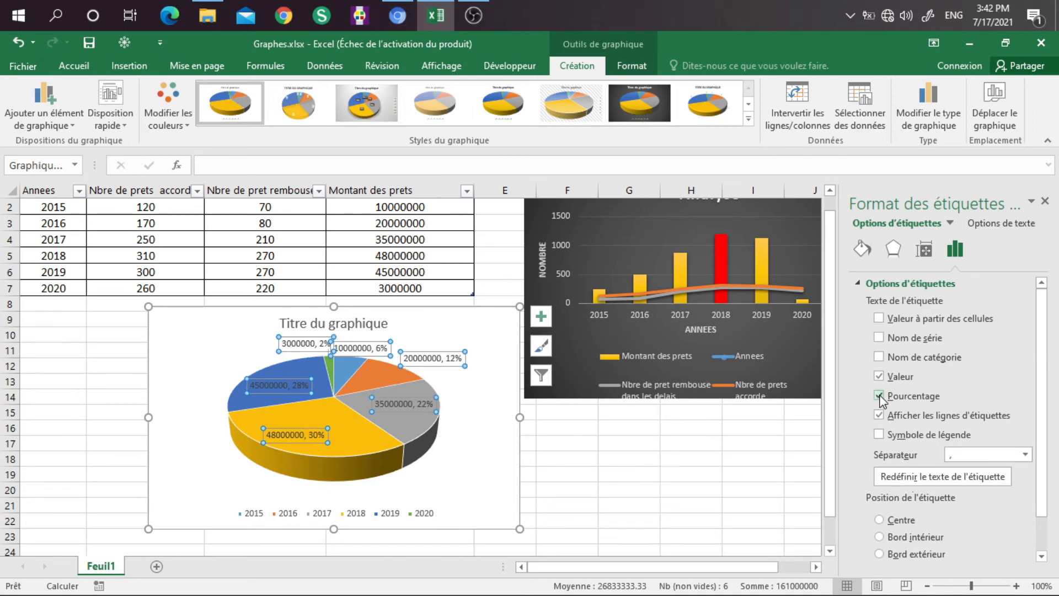
pyautogui.click(879, 378)
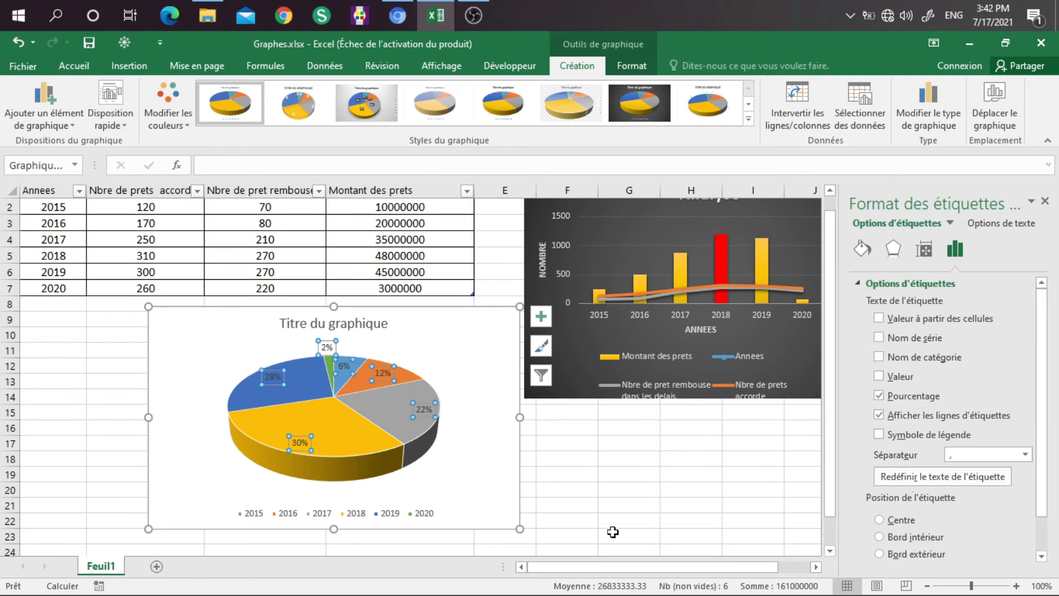
pyautogui.moveTo(1040, 493); pyautogui.dragTo(1040, 528)
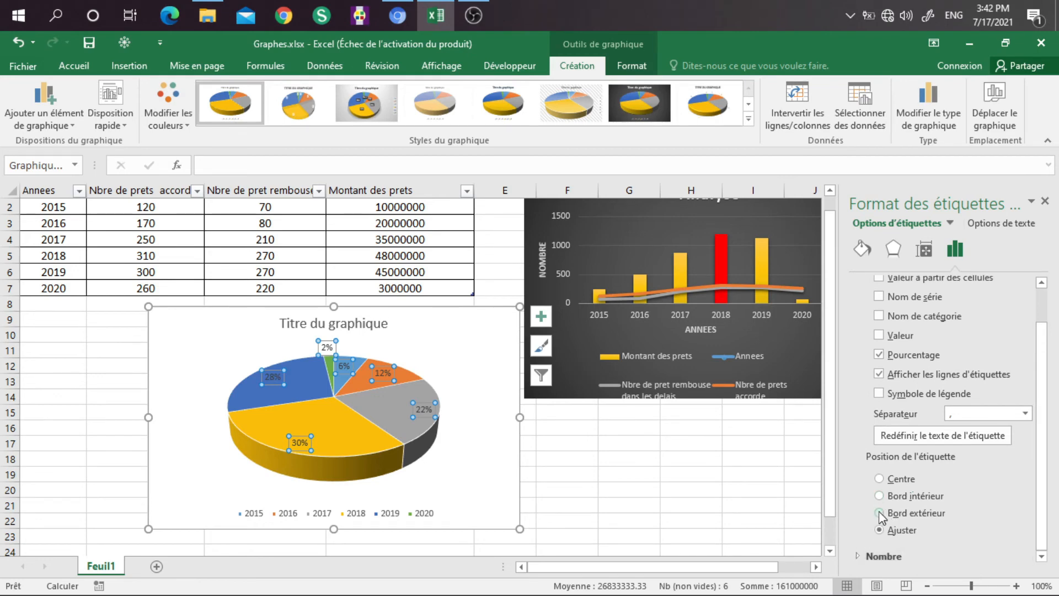
pyautogui.click(341, 538)
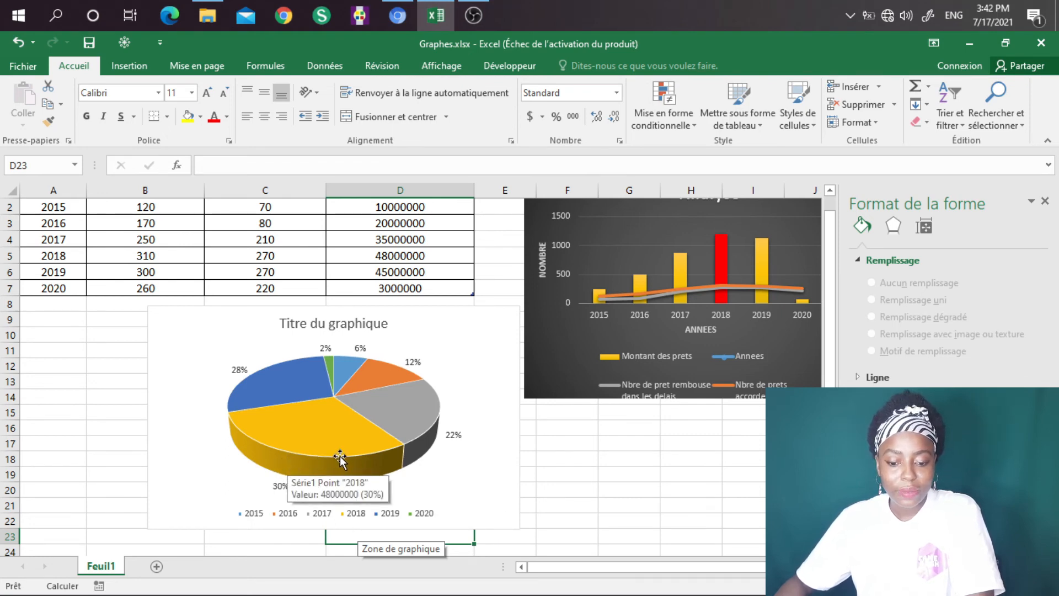
# Replace the pie chart's title with "Proportion des montants de pret par annee" and deselect the chart
pyautogui.click(315, 323)
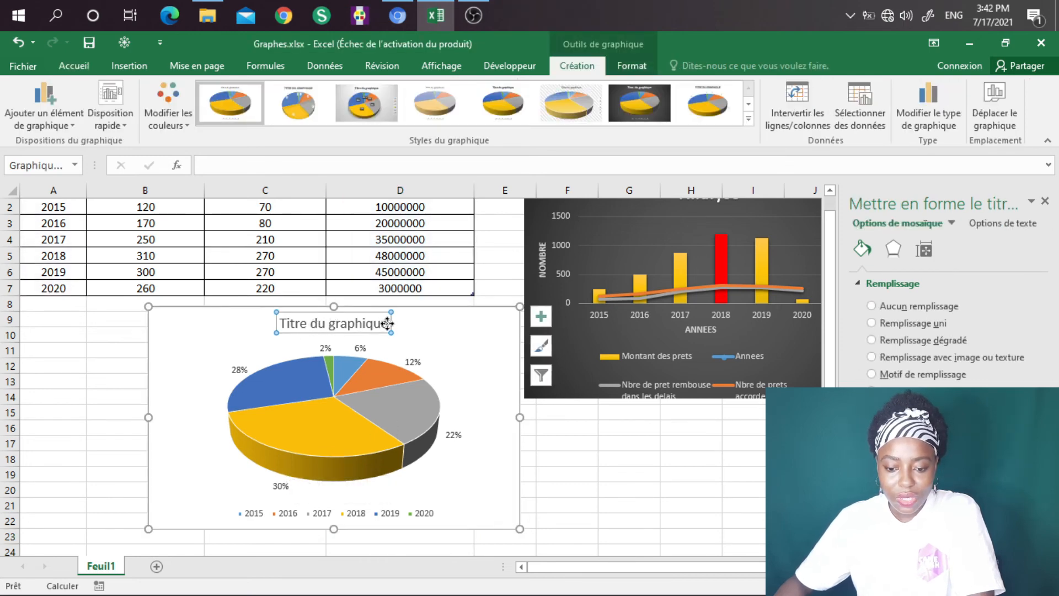
pyautogui.moveTo(389, 324); pyautogui.dragTo(280, 323)
pyautogui.write('Pro')
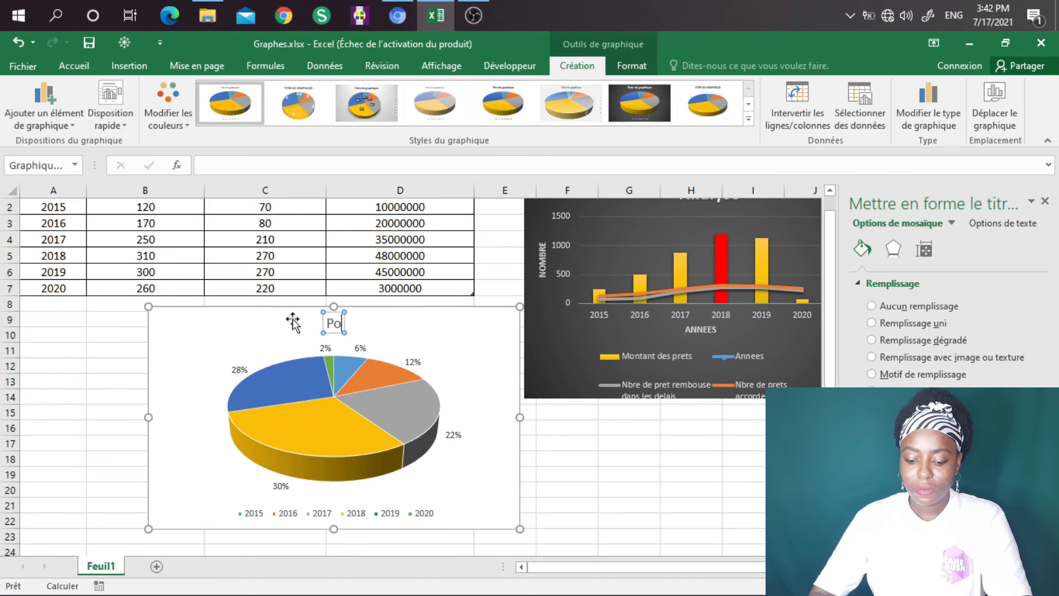
pyautogui.write('porti')
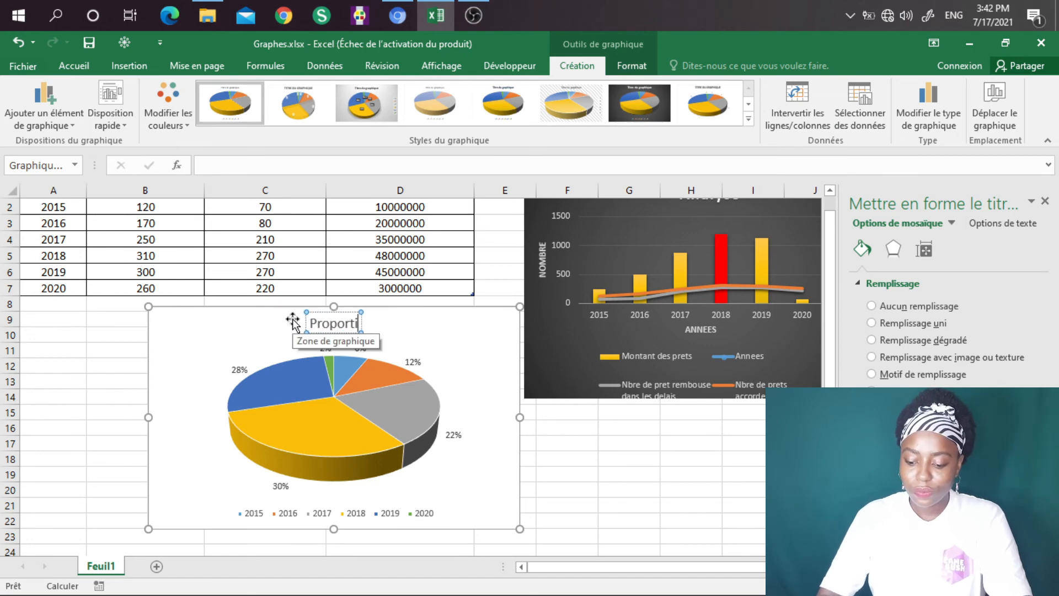
pyautogui.write('on des monta')
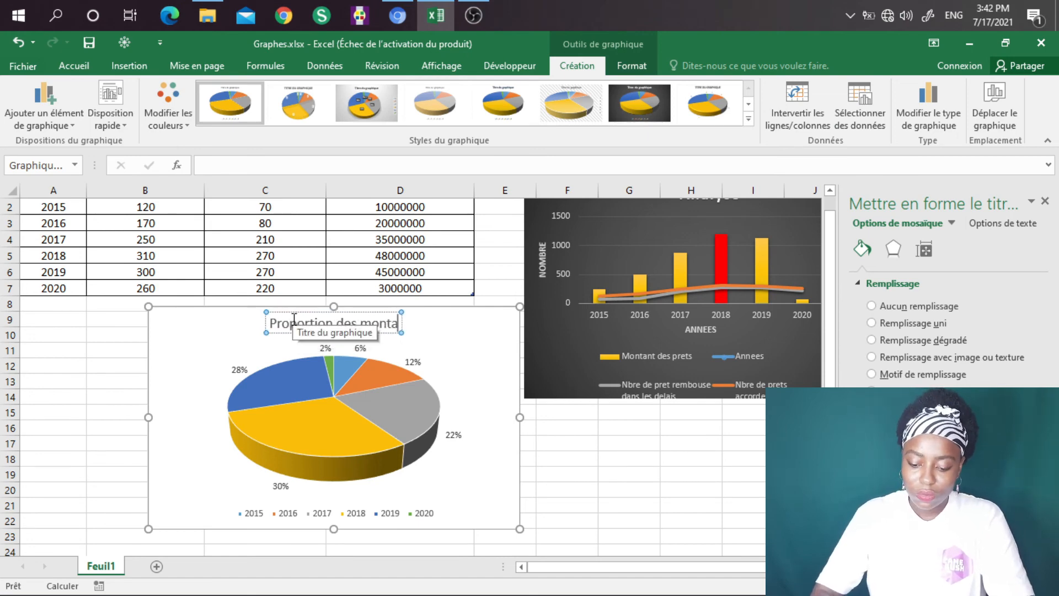
pyautogui.write('nts de pret')
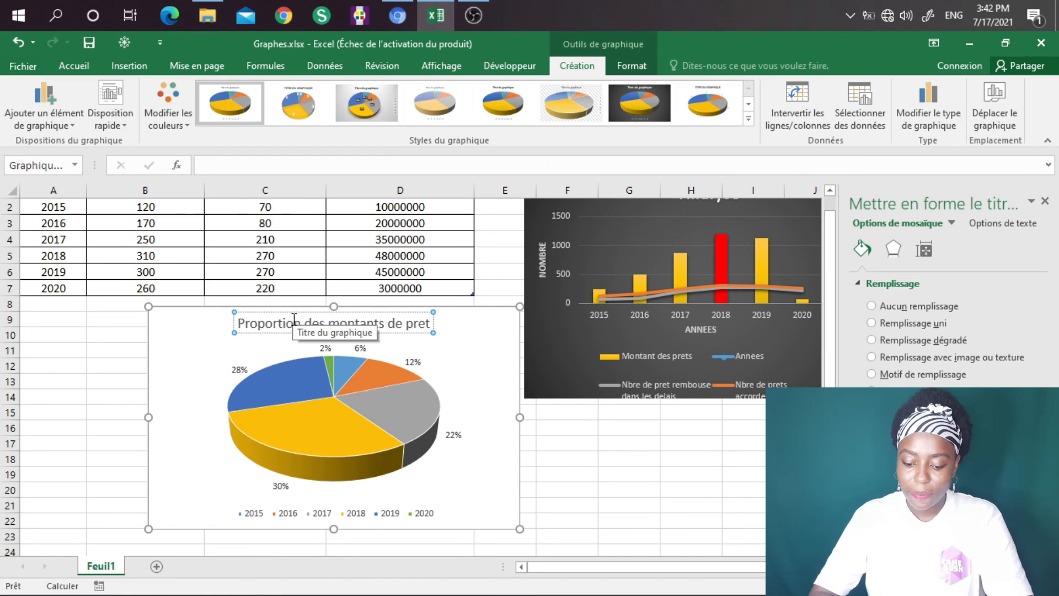
pyautogui.write(' par annee')
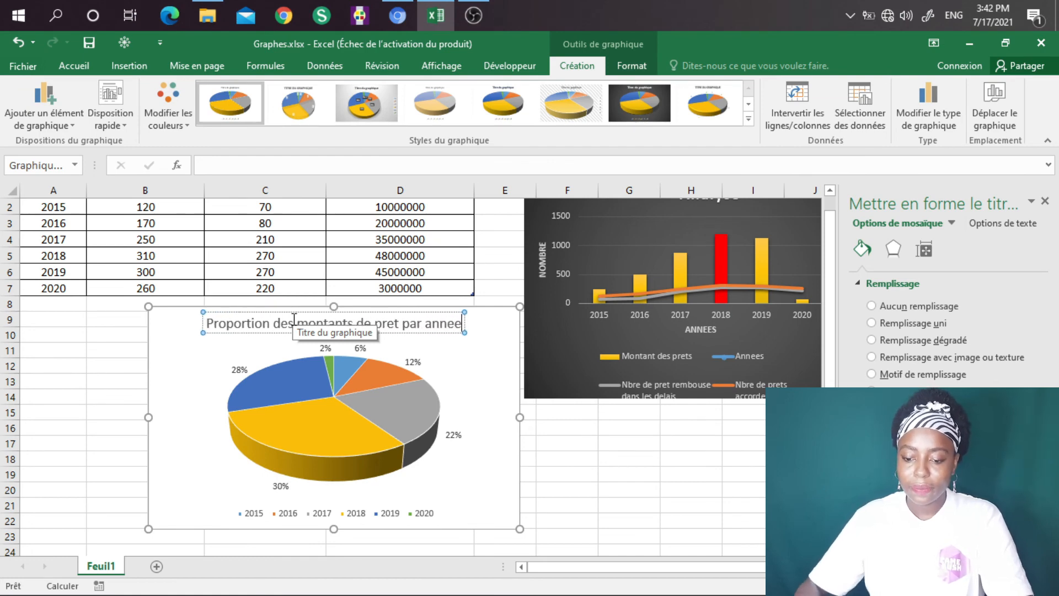
pyautogui.click(568, 489)
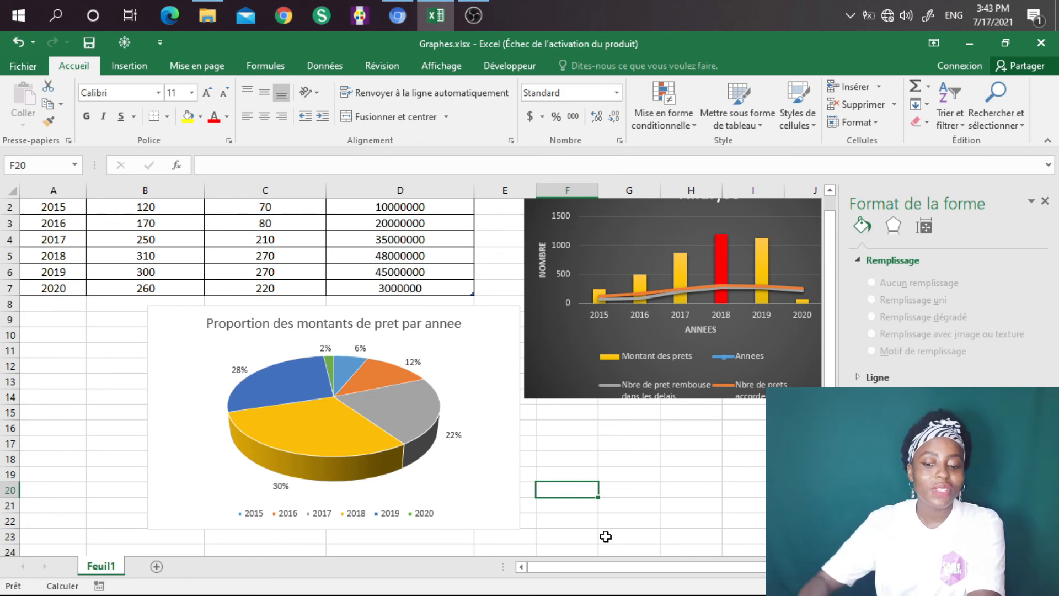
# Pull only the 2018 slice slightly out of the pie and deselect the chart
pyautogui.click(484, 503)
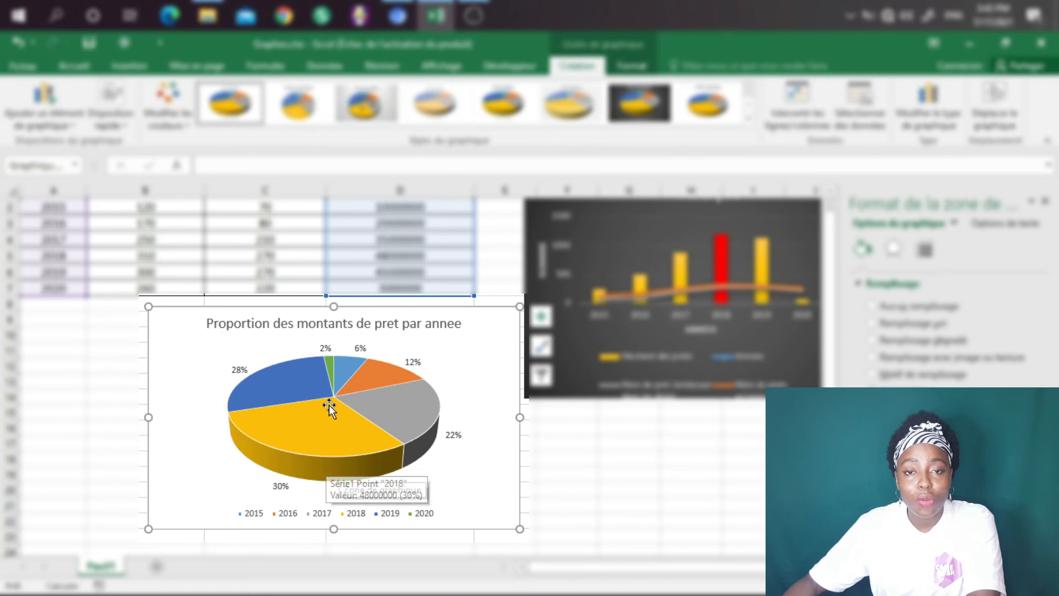
pyautogui.click(319, 431)
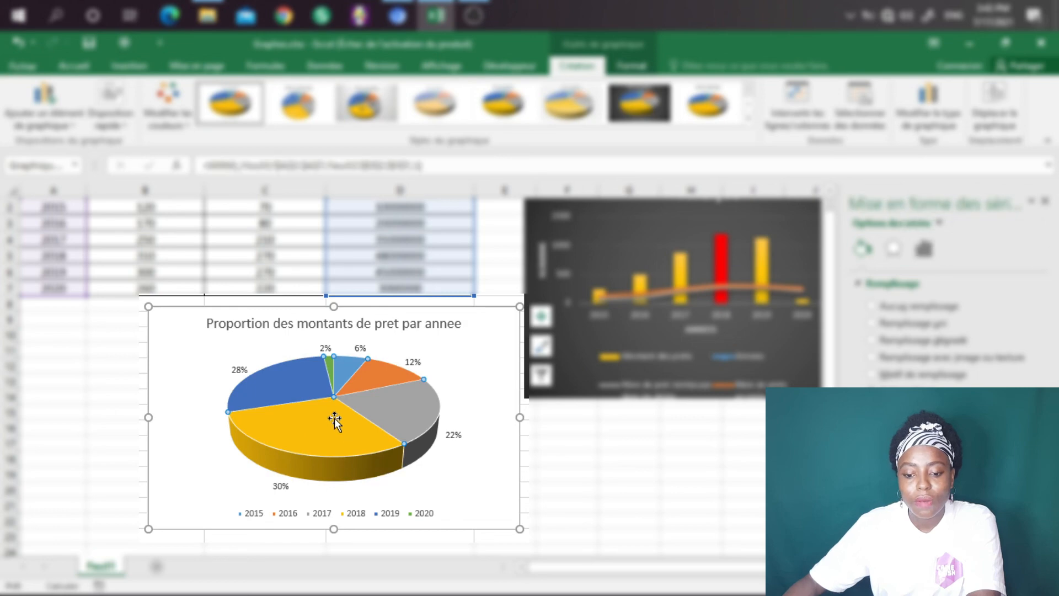
pyautogui.click(310, 433)
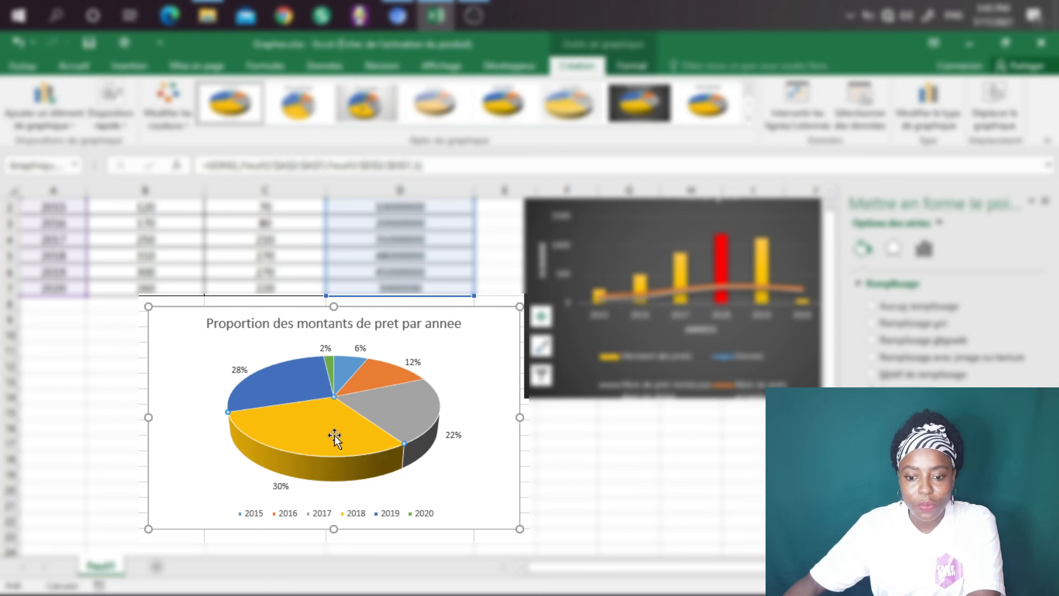
pyautogui.moveTo(329, 428); pyautogui.dragTo(325, 444)
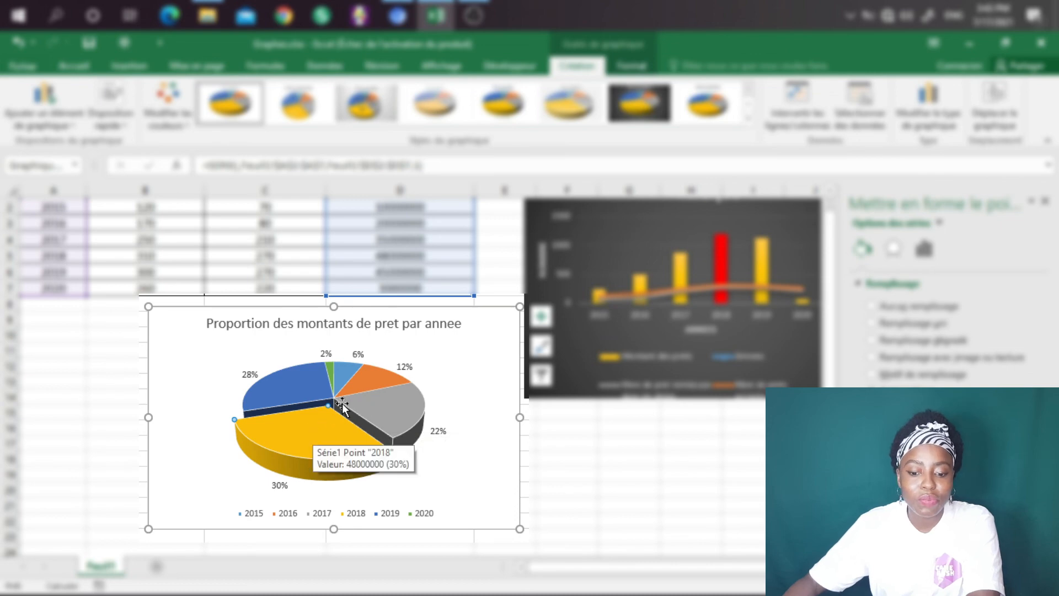
pyautogui.click(567, 473)
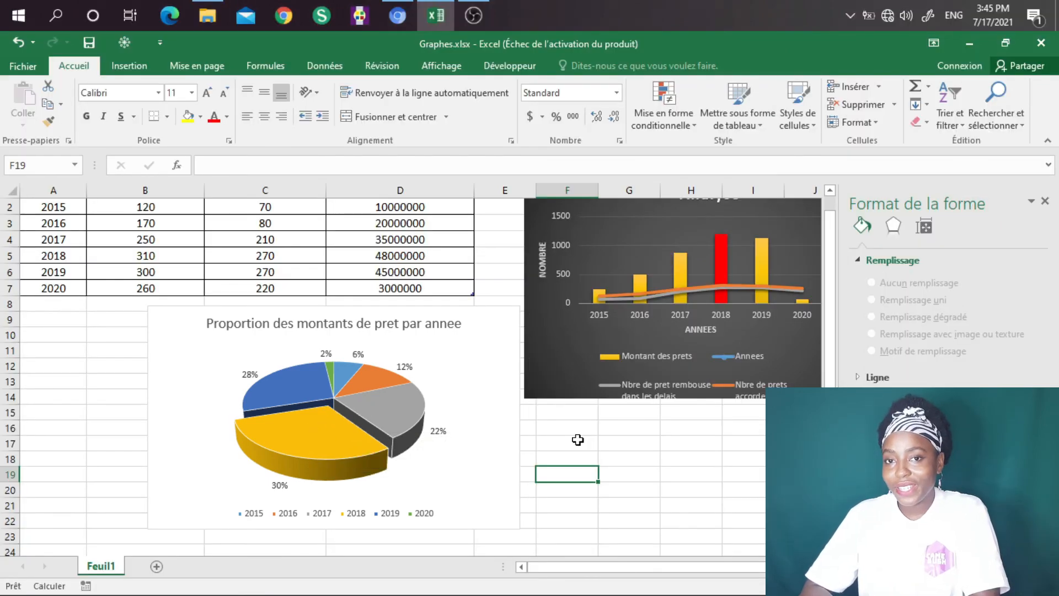